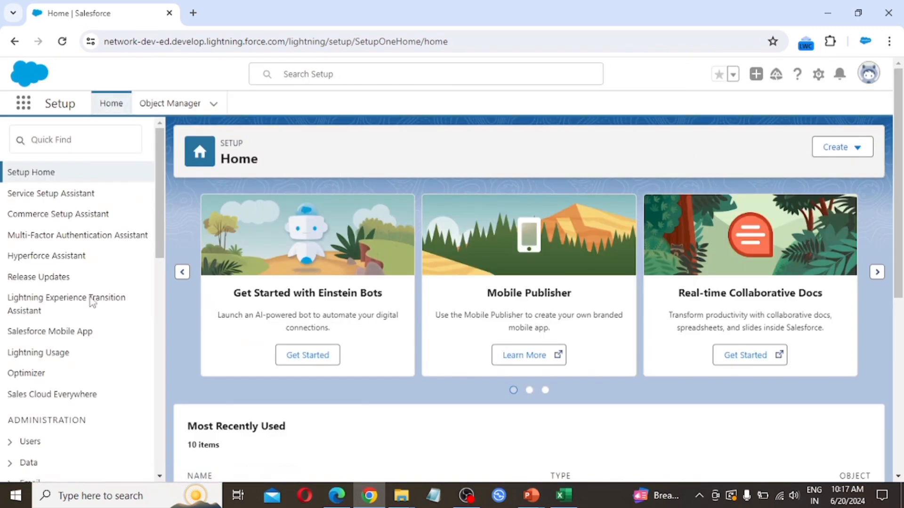
Open the Approval Processes setup page within Process Automation.
scroll(64, 319, "down", 5)
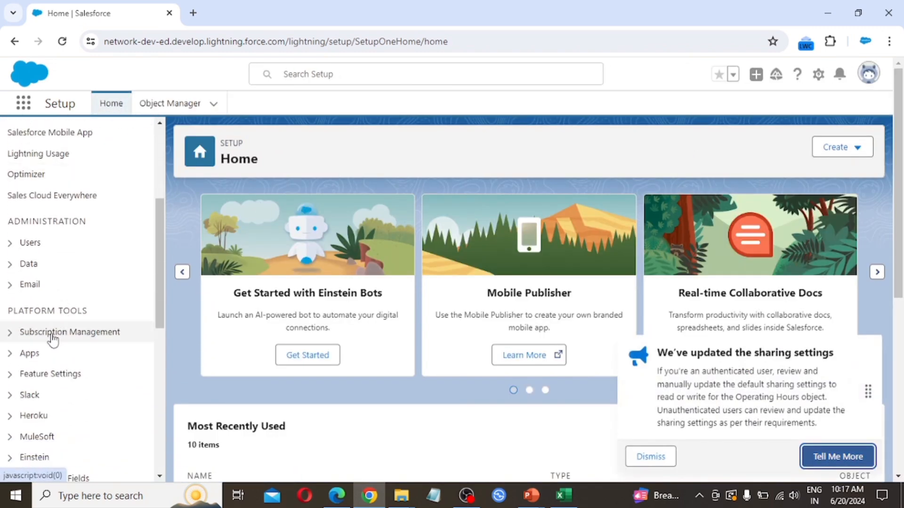
scroll(50, 323, "down", 1)
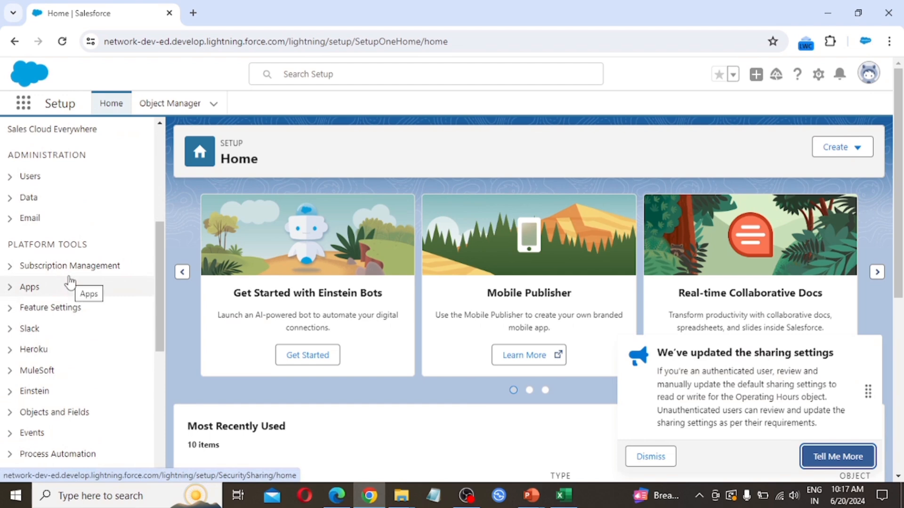
scroll(70, 282, "down", 5)
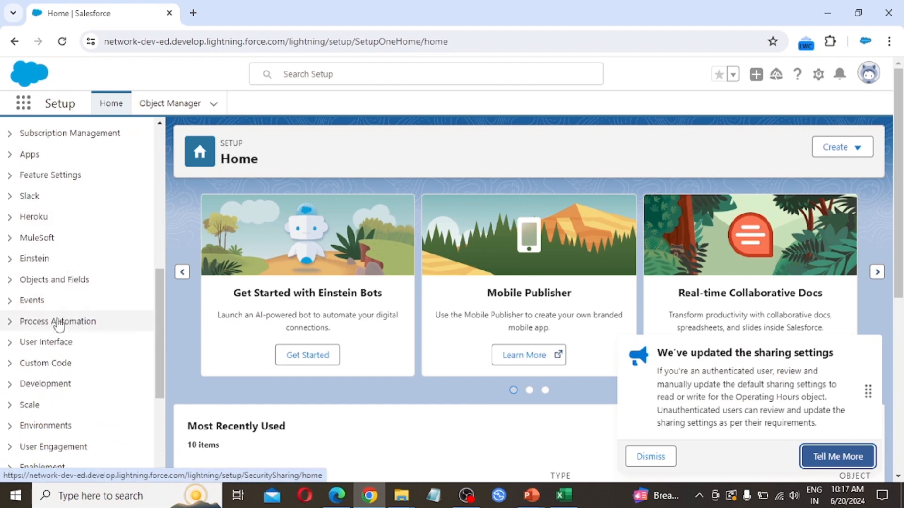
left_click(9, 322)
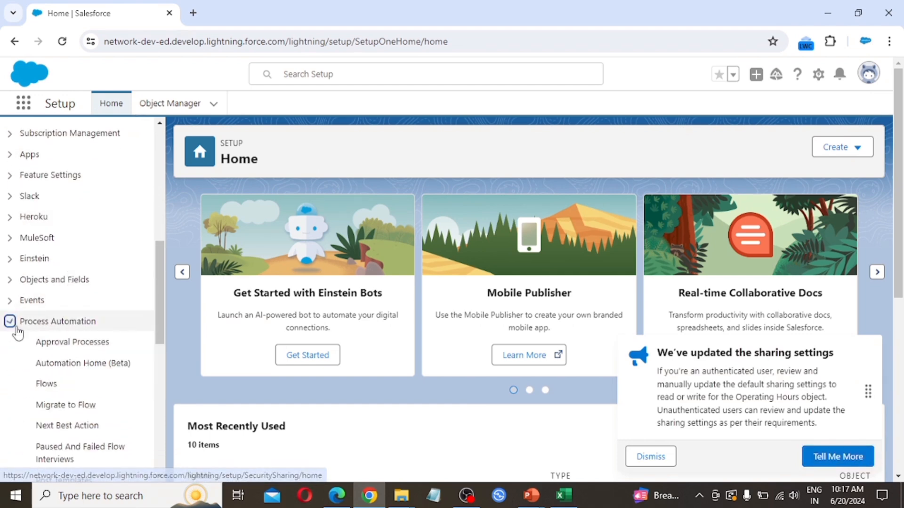
scroll(37, 346, "down", 3)
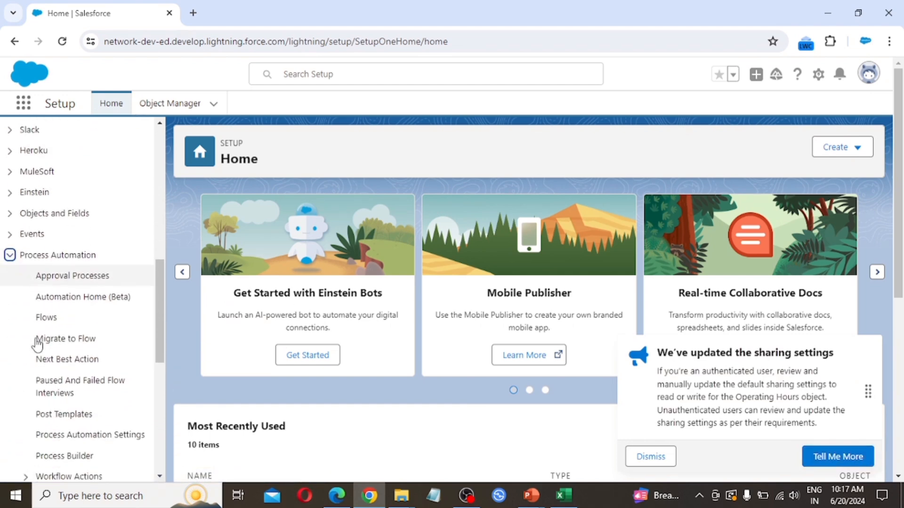
left_click(83, 276)
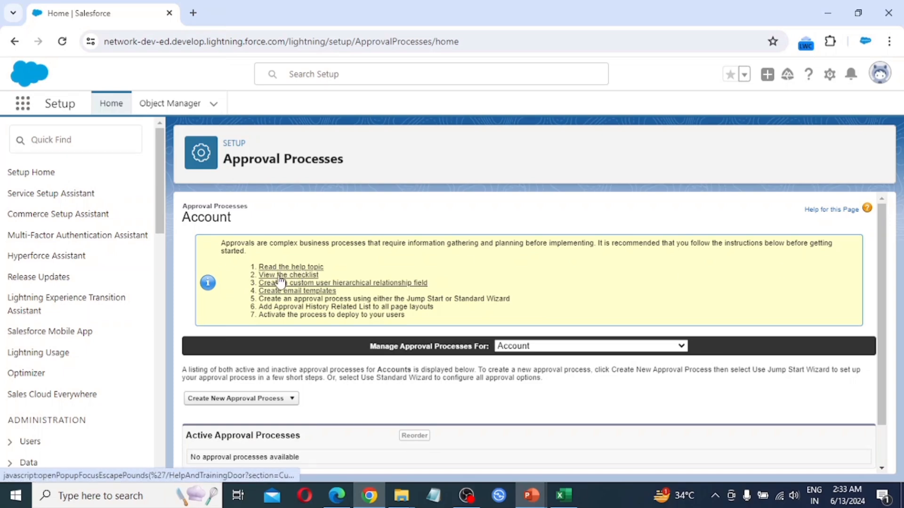
Manage approval processes for the Opportunity object and start a new one with the Standard Setup Wizard.
left_click(549, 346)
key("o")
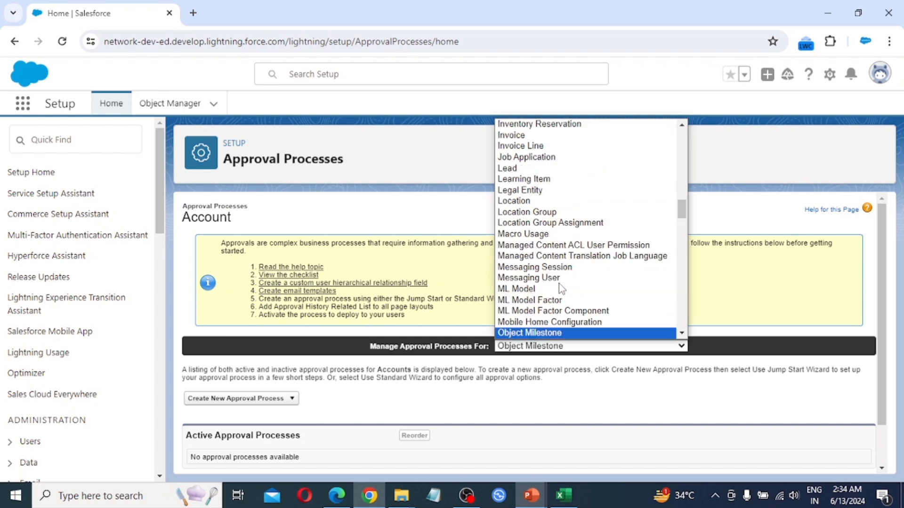
key("p")
key("Return")
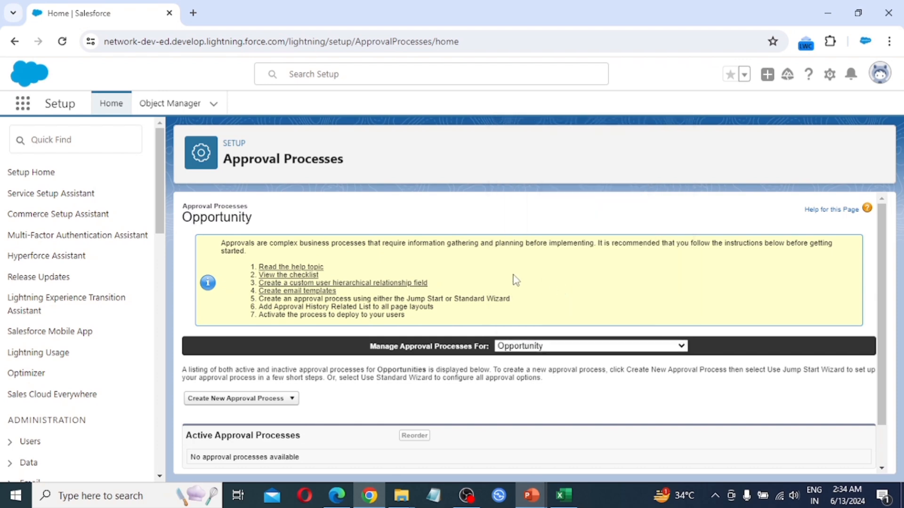
scroll(385, 300, "down", 1)
scroll(385, 300, "down", 1)
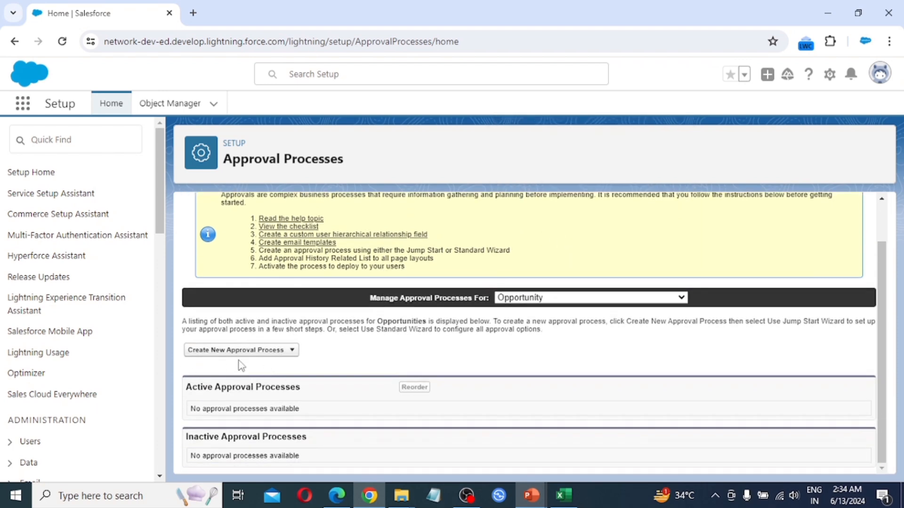
left_click(292, 358)
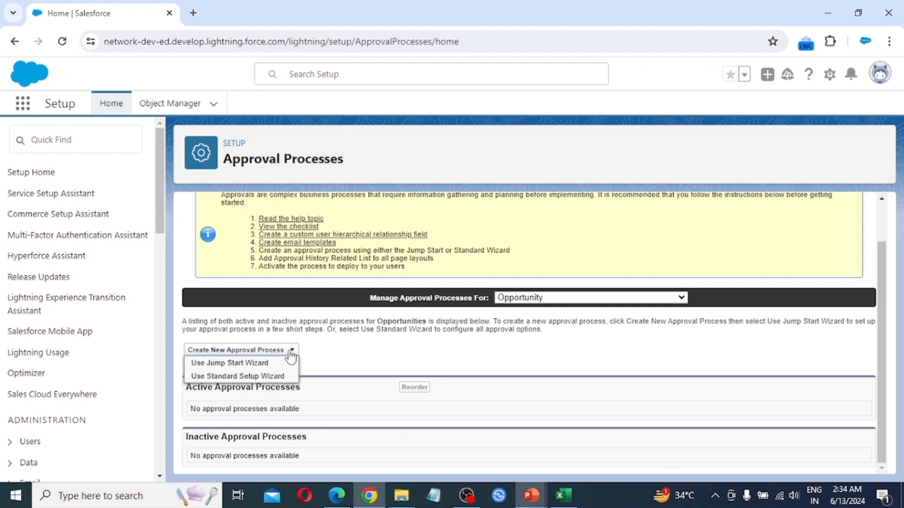
left_click(271, 377)
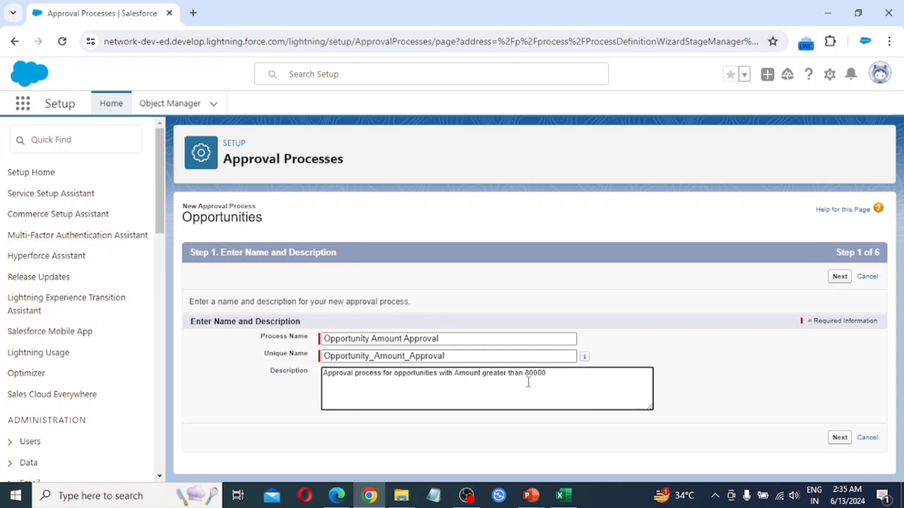
Name the process "Opportunity Amount Approval", describe it as "Approval process for opportunities with Amount greater than 80000", and require Opportunity: Amount greater than 80000.
left_click(839, 437)
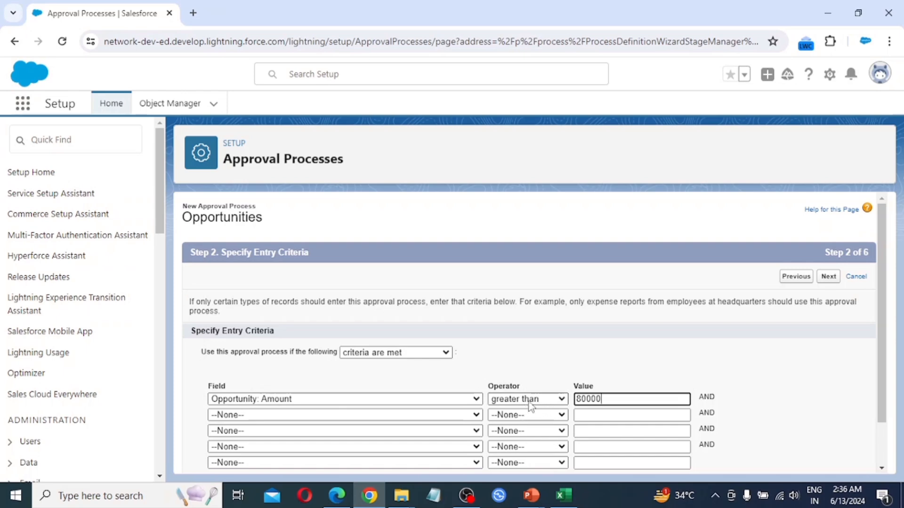
left_click(827, 278)
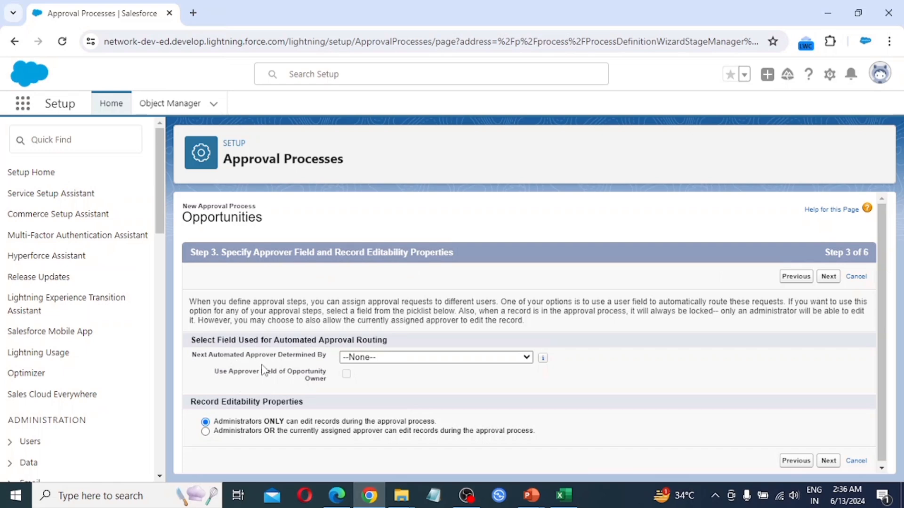
Keep record editing limited to administrators only, with no automated approver field and no approval assignment email template.
scroll(286, 385, "down", 1)
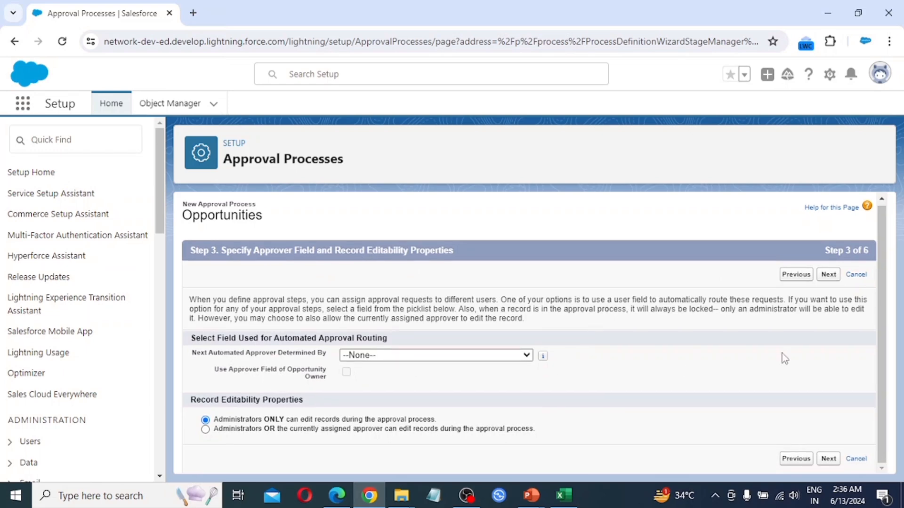
left_click(829, 276)
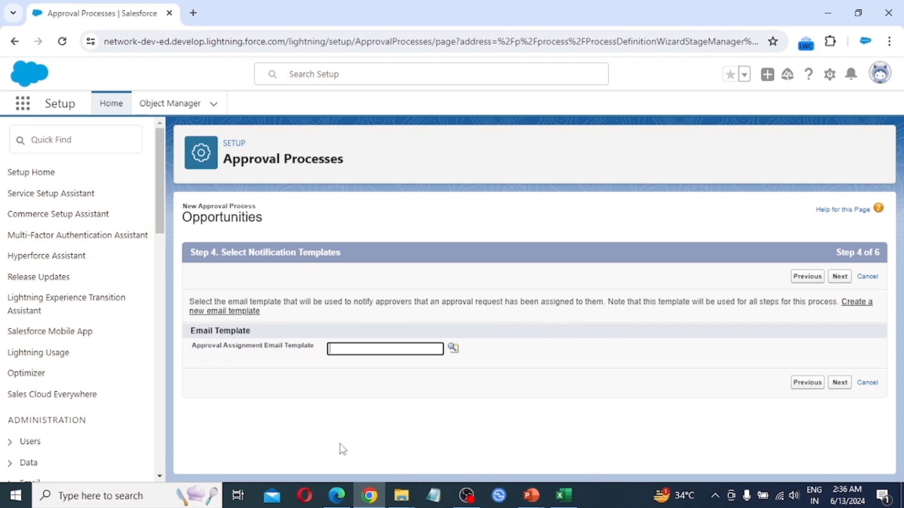
left_click(841, 280)
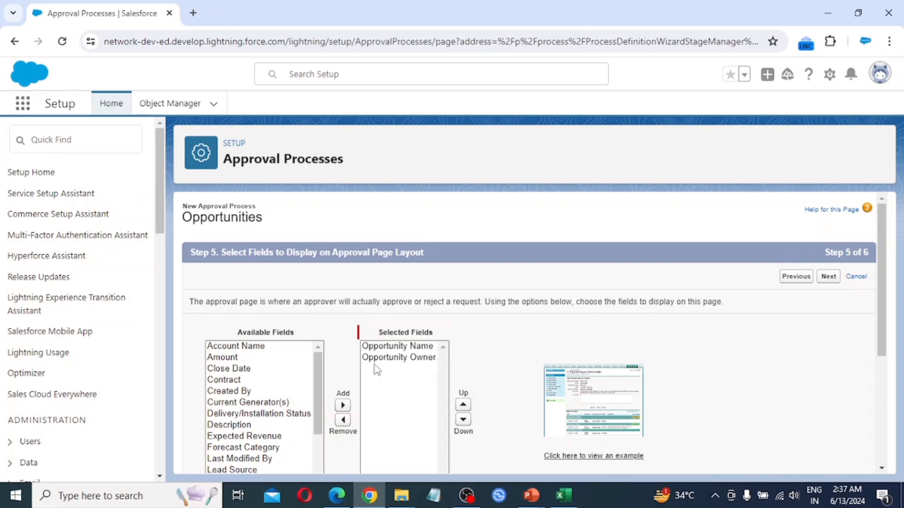
Add the Amount and Type fields to the approval page layout, placing both above Opportunity Owner.
left_click(238, 358)
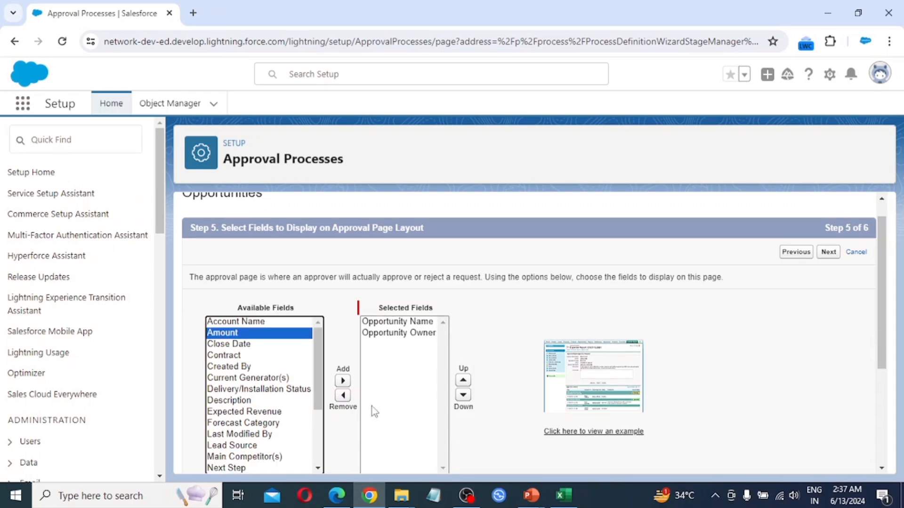
left_click(343, 381)
left_click(463, 381)
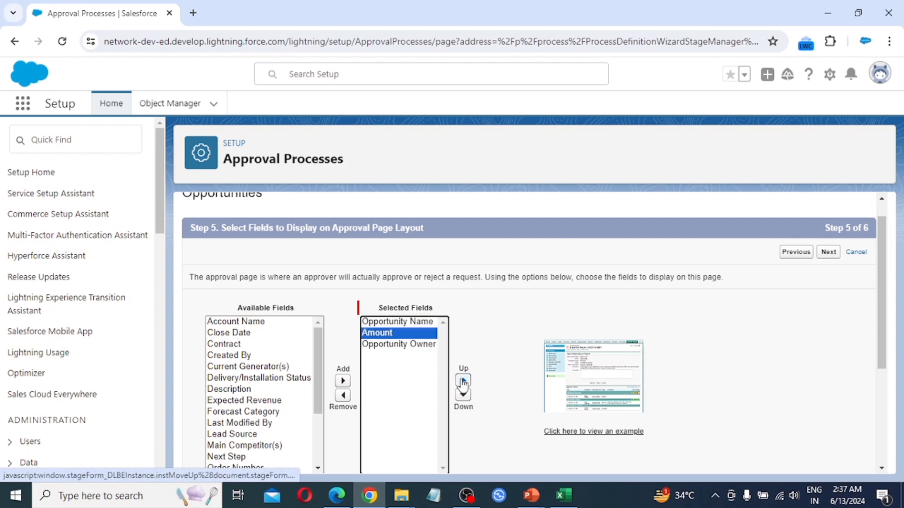
scroll(239, 409, "down", 2)
scroll(238, 408, "down", 3)
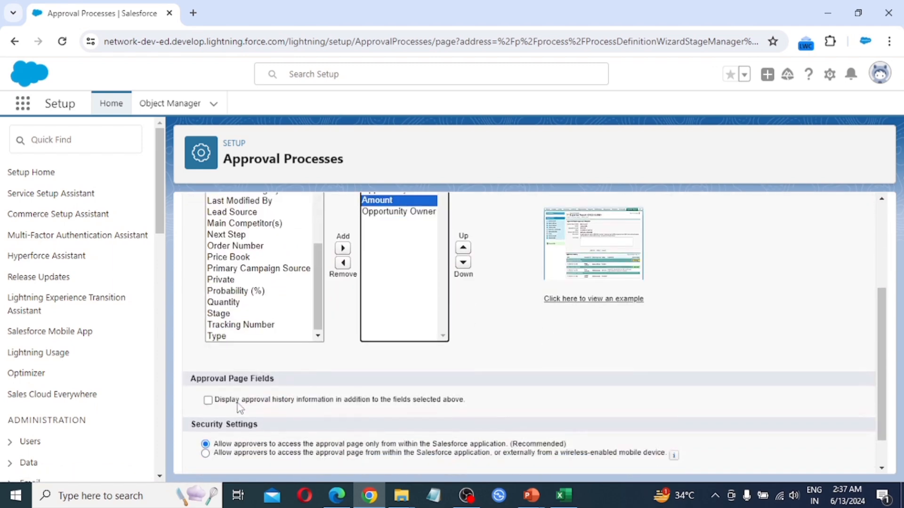
left_click(225, 336)
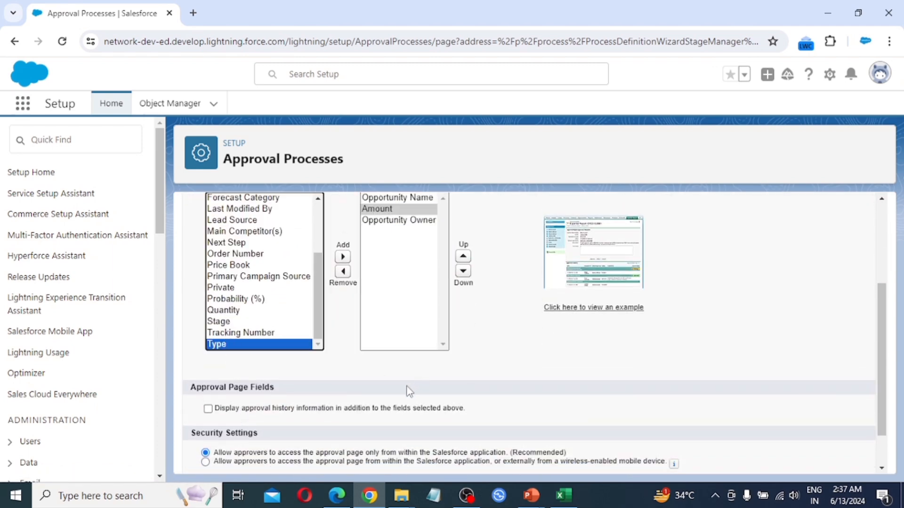
left_click(343, 257)
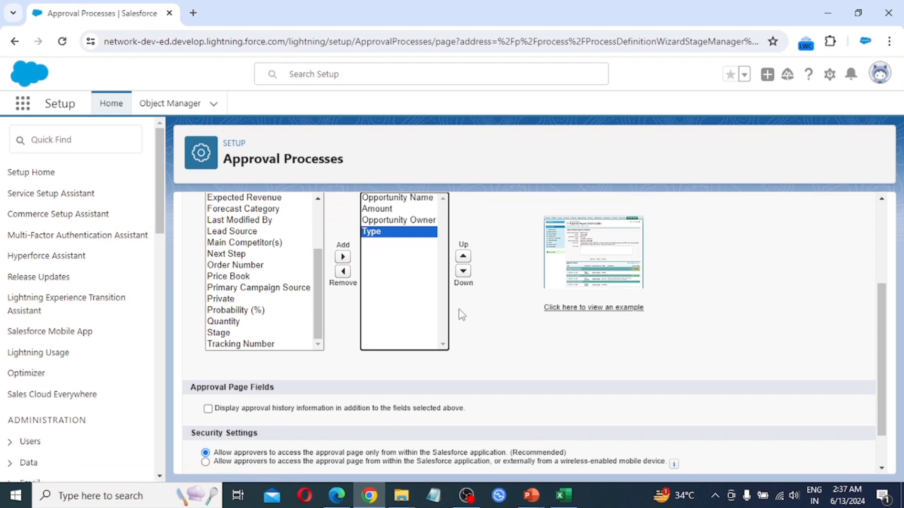
scroll(395, 295, "up", 2)
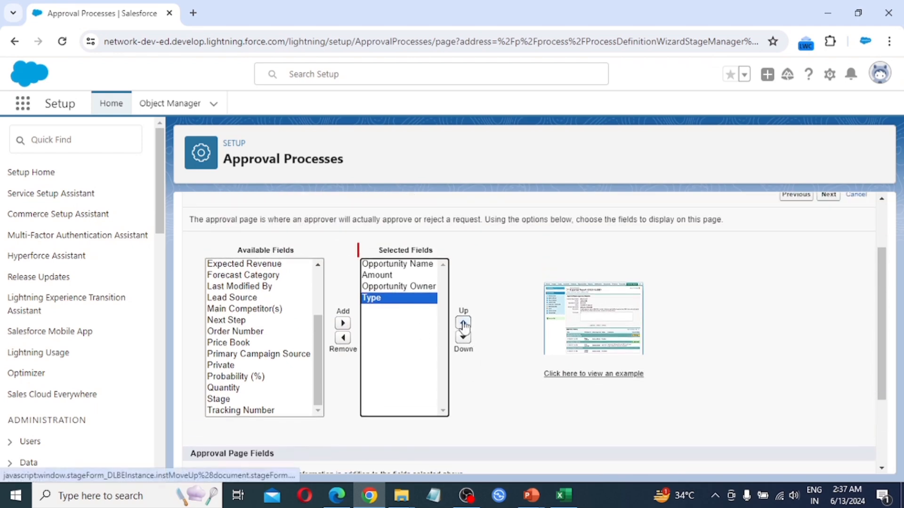
left_click(463, 324)
Keep approver access within Salesforce only and Opportunity Owner as the allowed submitter, and save the approval process.
scroll(420, 337, "down", 3)
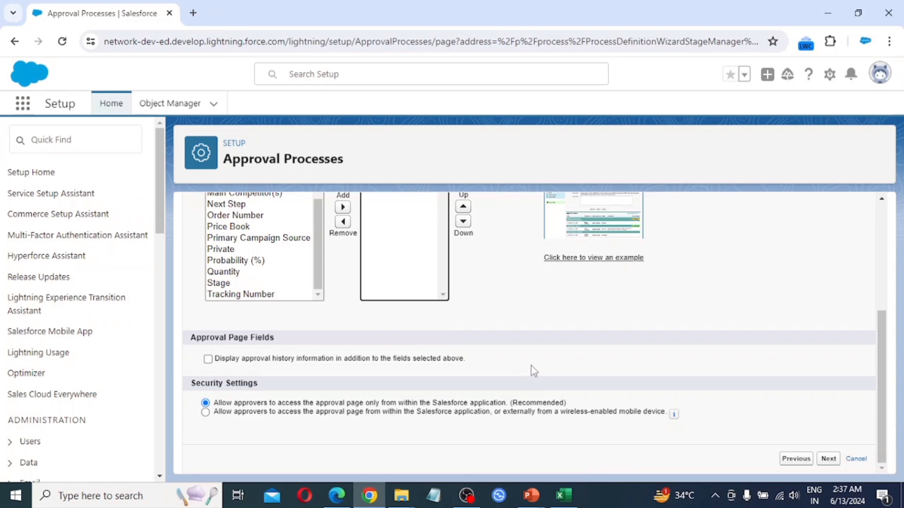
scroll(576, 366, "up", 4)
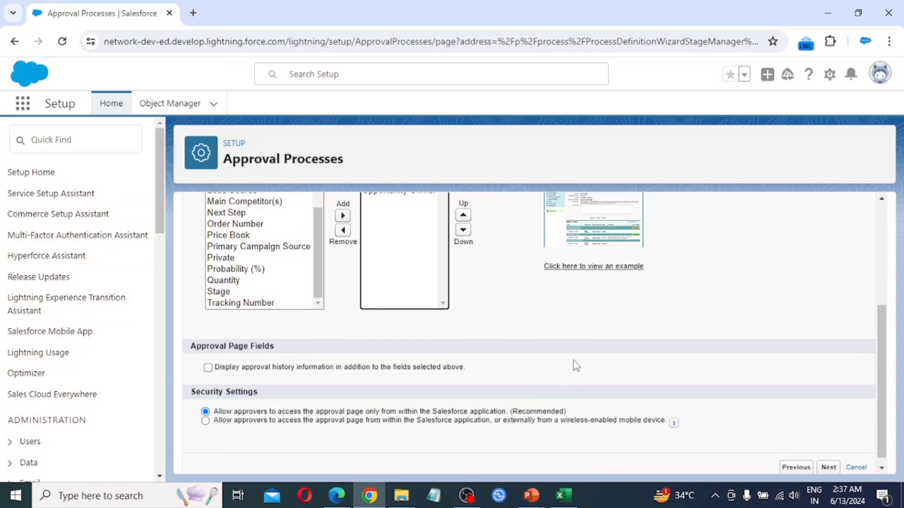
left_click(827, 276)
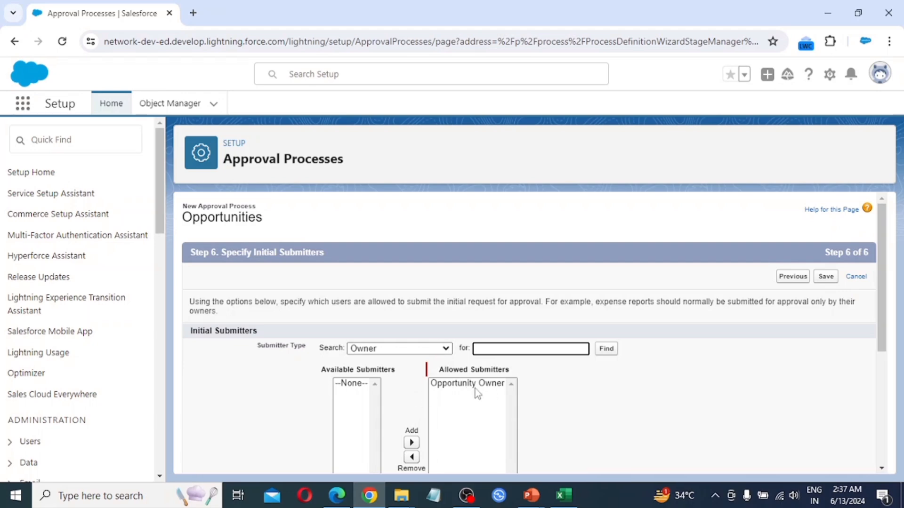
left_click(825, 278)
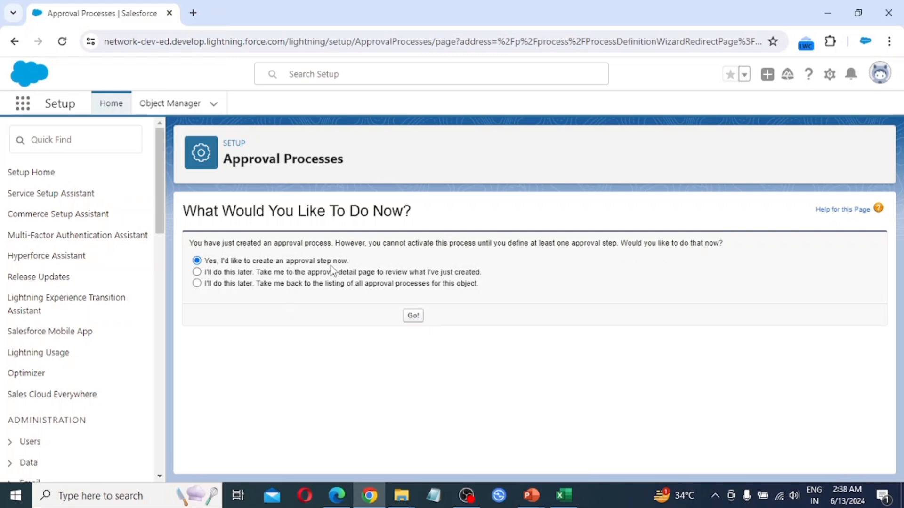
Create an approval step named "Opportunity Approval" with unique name Opportunity_Approval and step number 1.
left_click(415, 314)
type("Opportunity Approval")
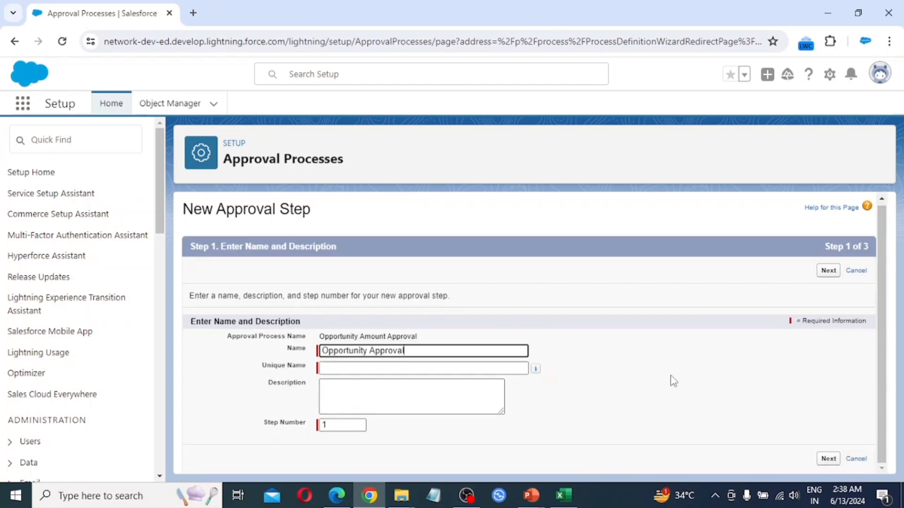
left_click(384, 367)
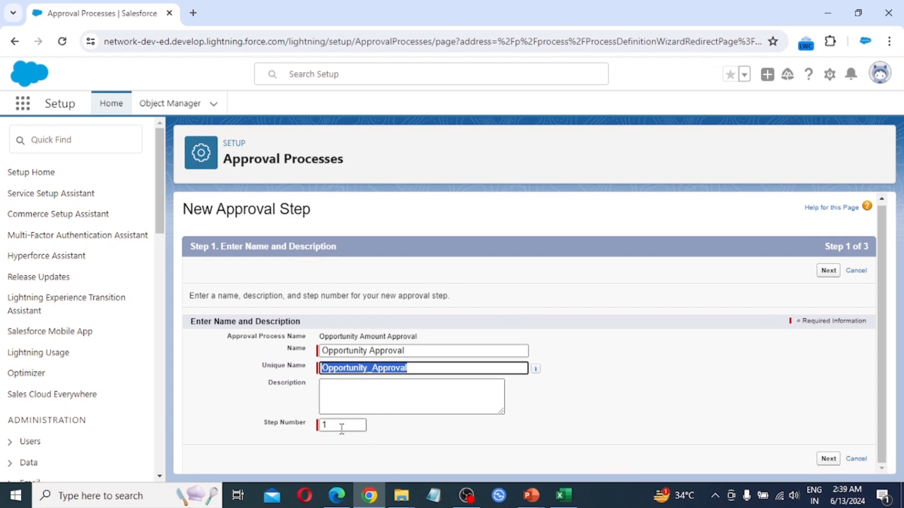
left_click(827, 272)
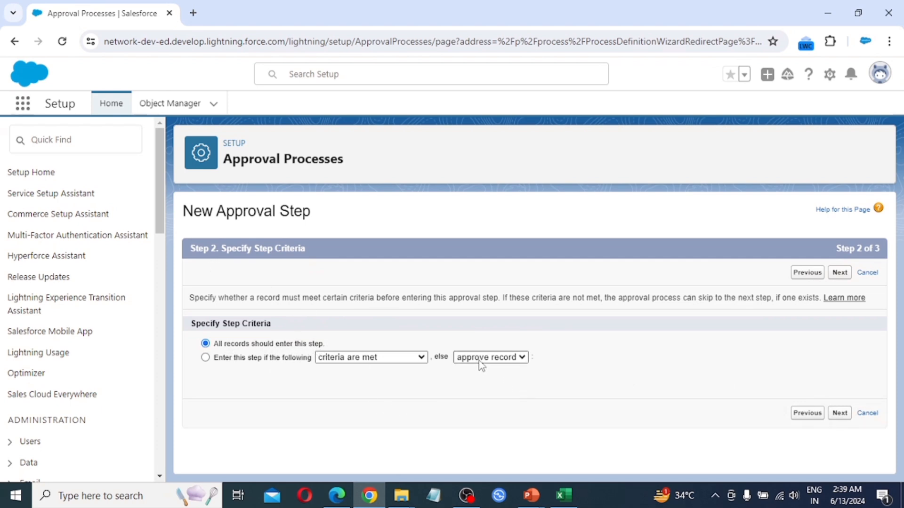
Let all records enter the approval step, have the submitter choose the approver manually, and save the step.
left_click(402, 363)
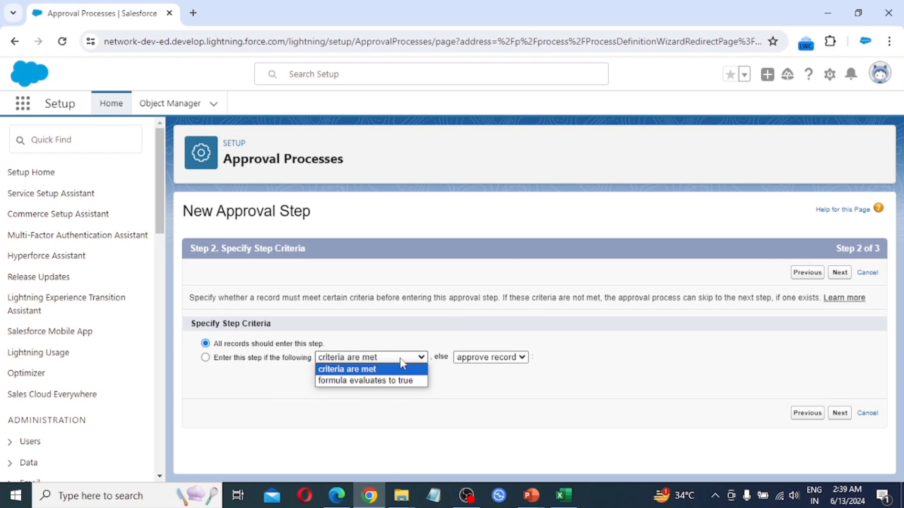
left_click(457, 358)
left_click(470, 363)
left_click(471, 367)
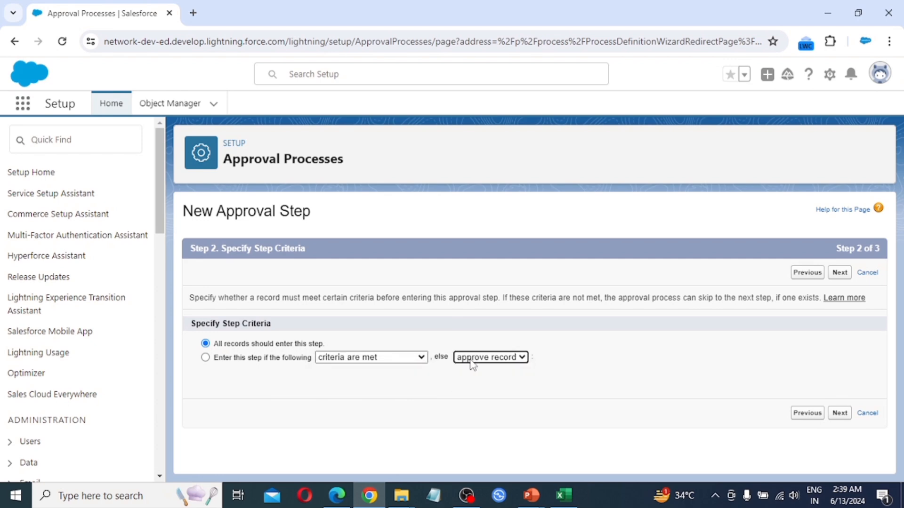
left_click(846, 276)
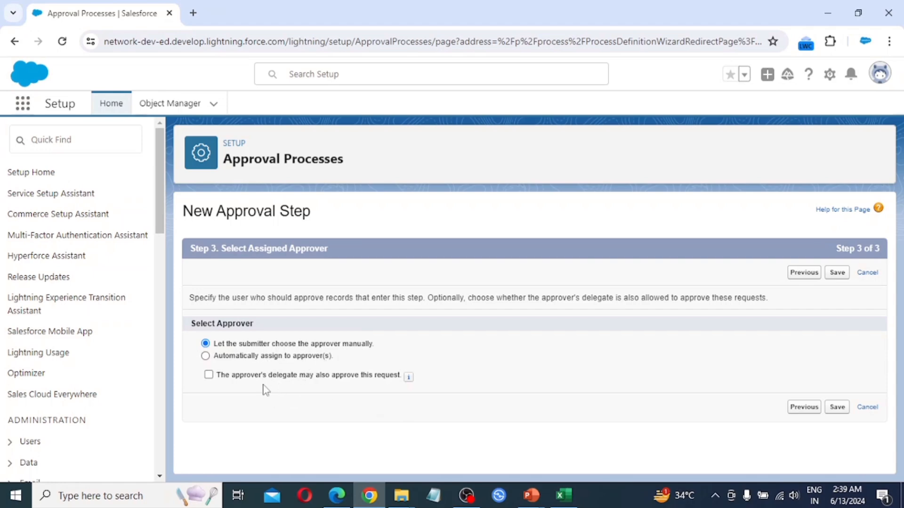
left_click(838, 274)
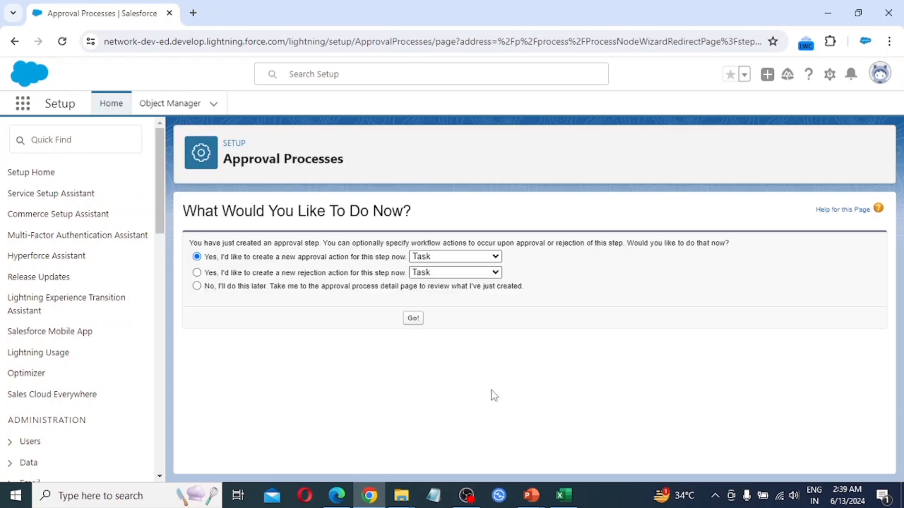
Skip adding approval or rejection actions for the step and review the approval process detail page.
left_click(233, 287)
left_click(413, 318)
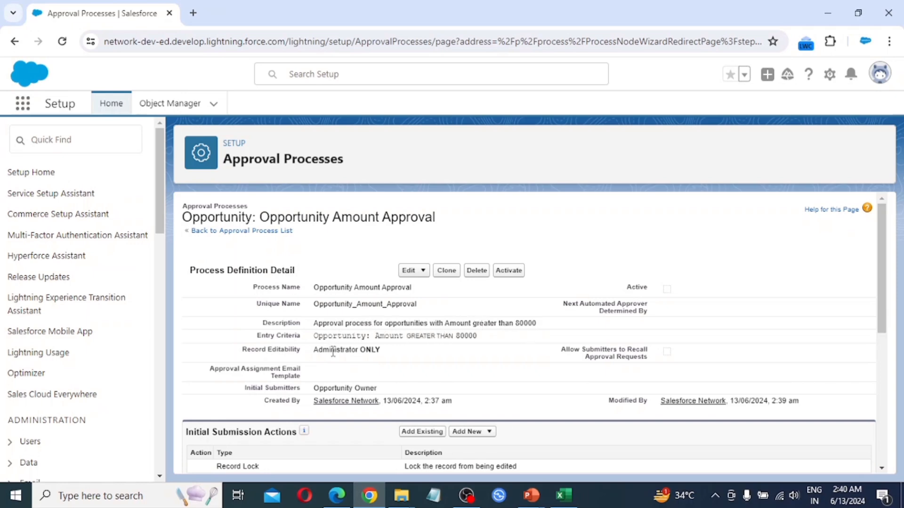
scroll(486, 313, "down", 4)
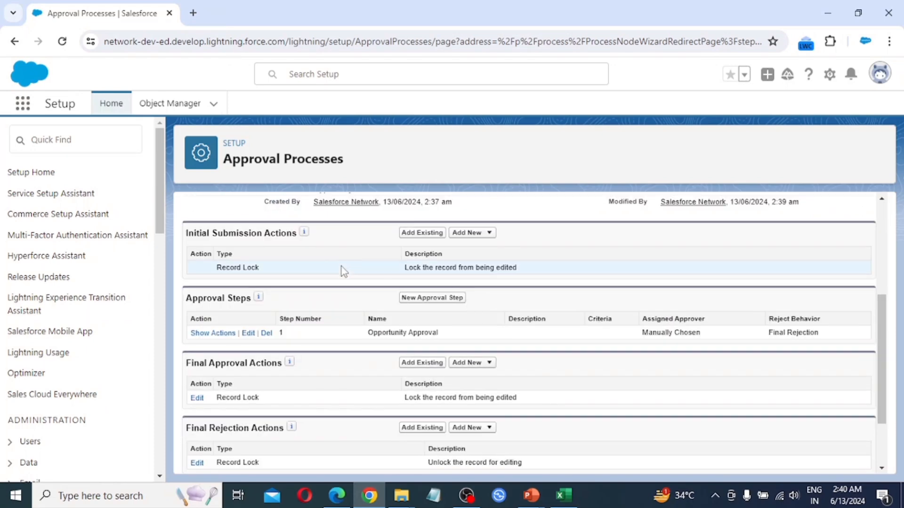
Start a new task under the initial submission actions and assign it to the Salesforce Network user.
left_click(490, 234)
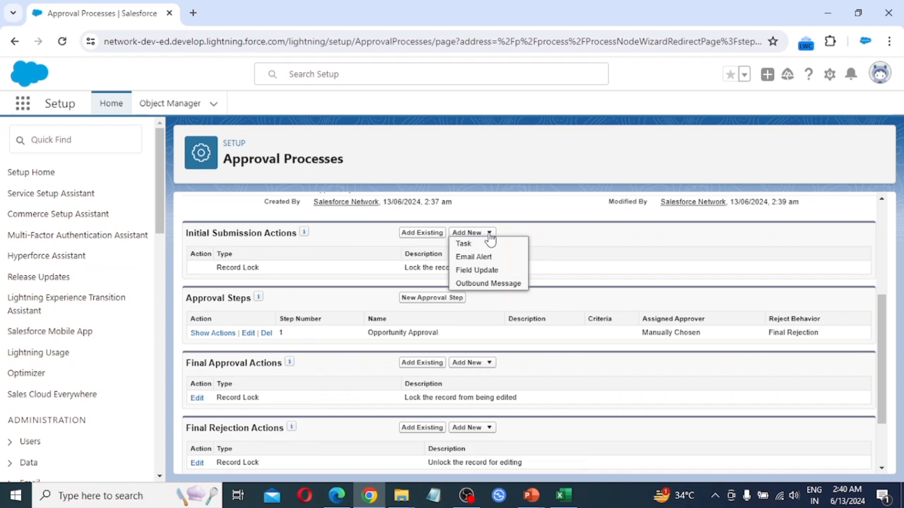
left_click(463, 244)
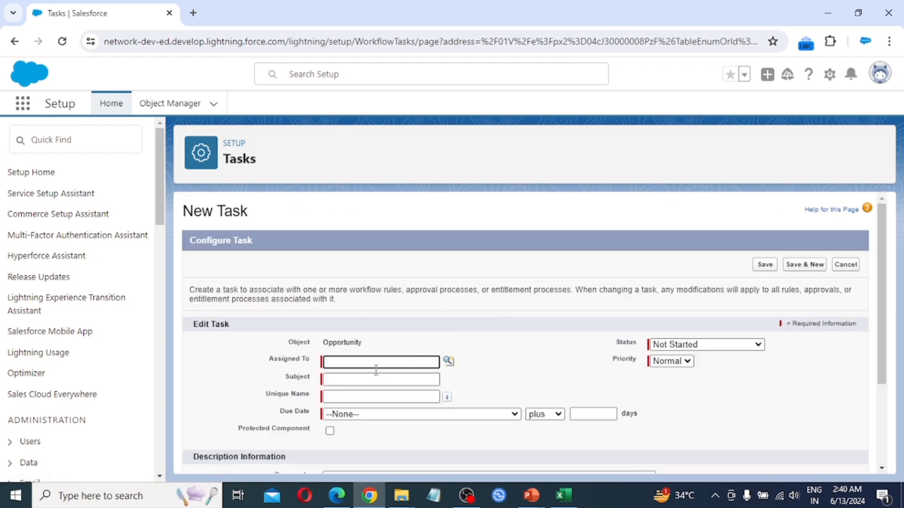
left_click(449, 362)
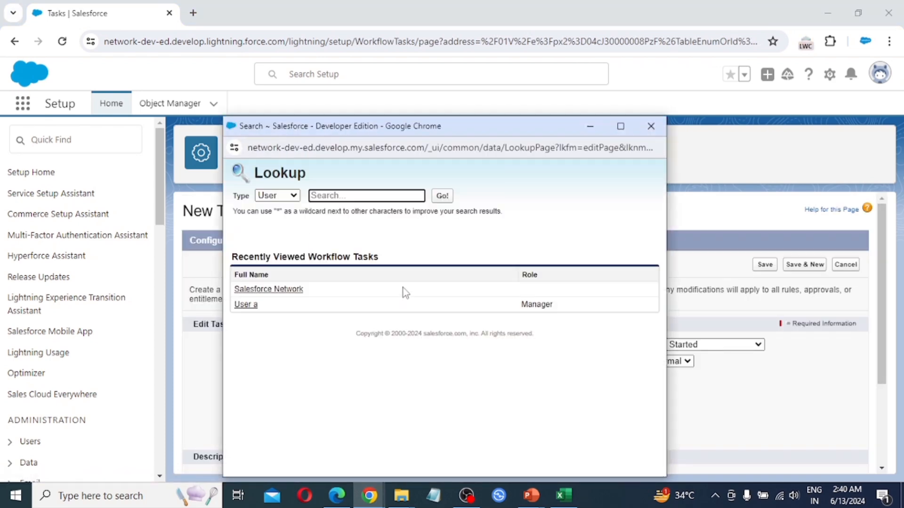
left_click(264, 290)
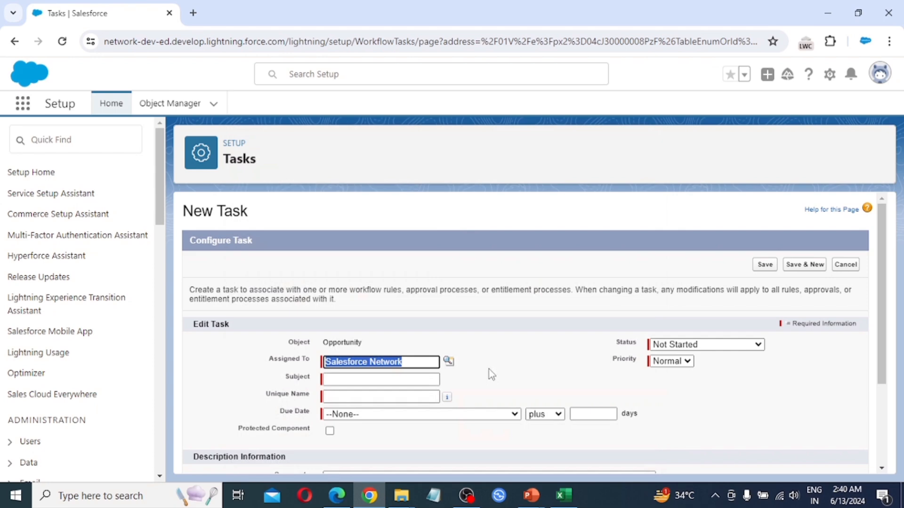
scroll(489, 369, "down", 1)
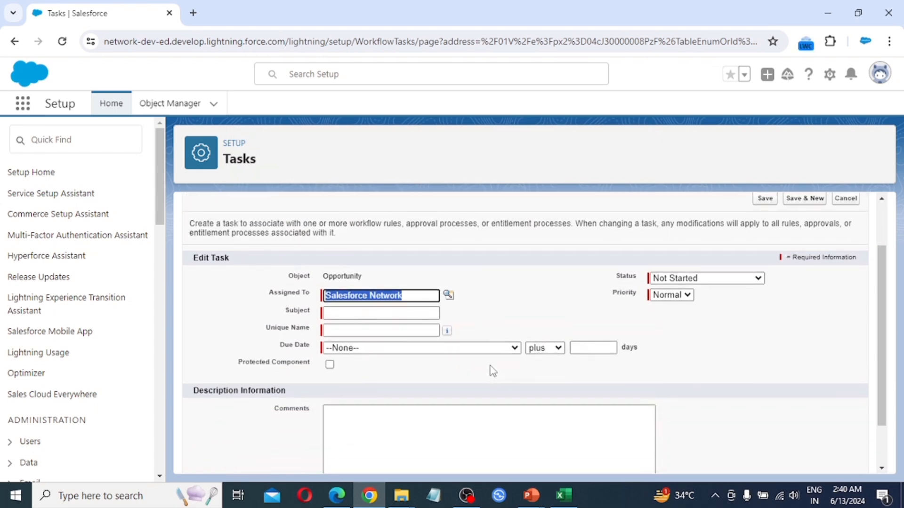
key("Tab")
key("Tab")
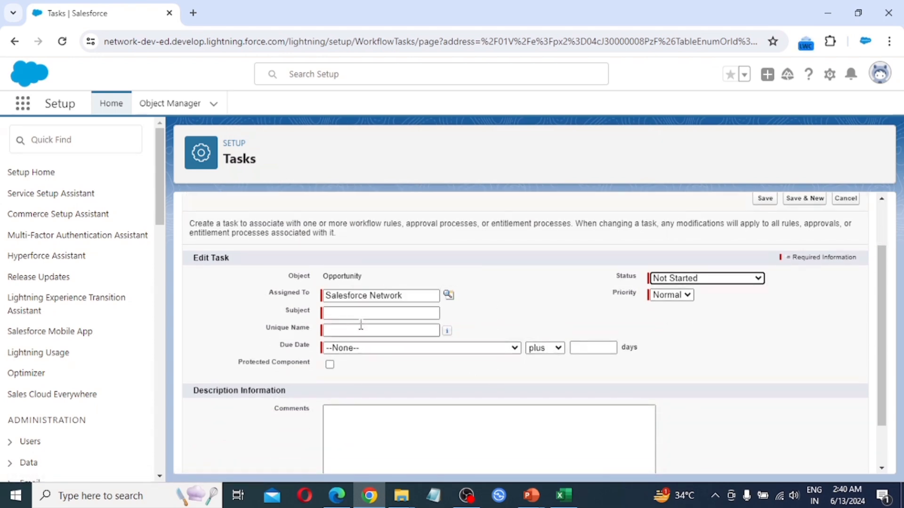
Give the task the subject "New Opp", unique name New_Opp, and a due date of Opportunity: Created Date plus 1 day.
left_click(374, 314)
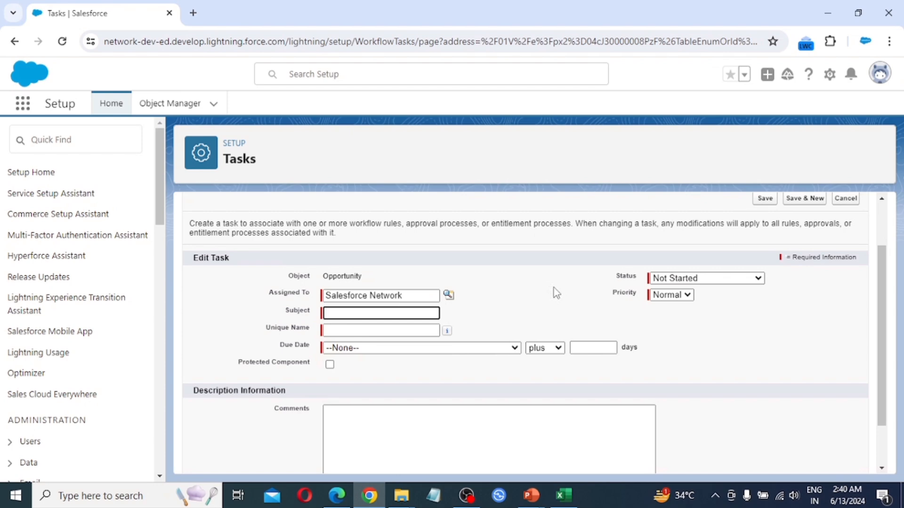
type("New Opp")
key("Tab")
left_click(336, 349)
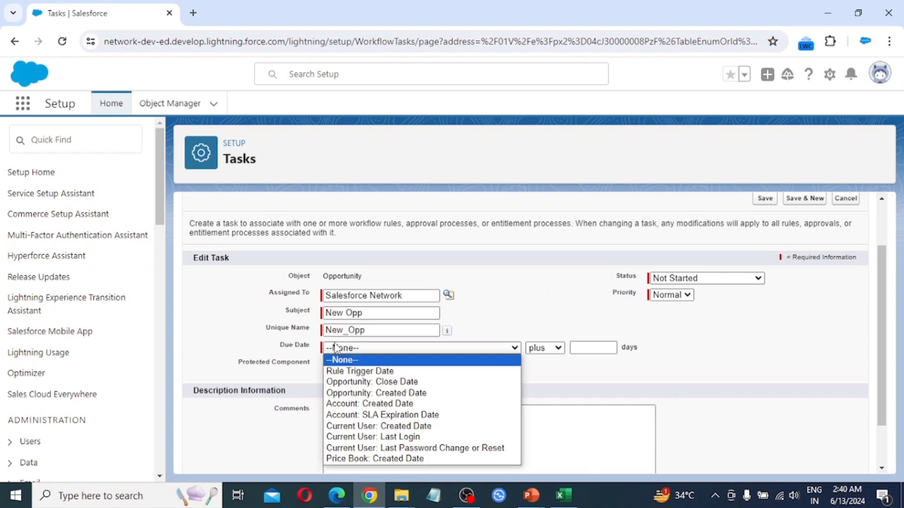
left_click(426, 394)
left_click(594, 348)
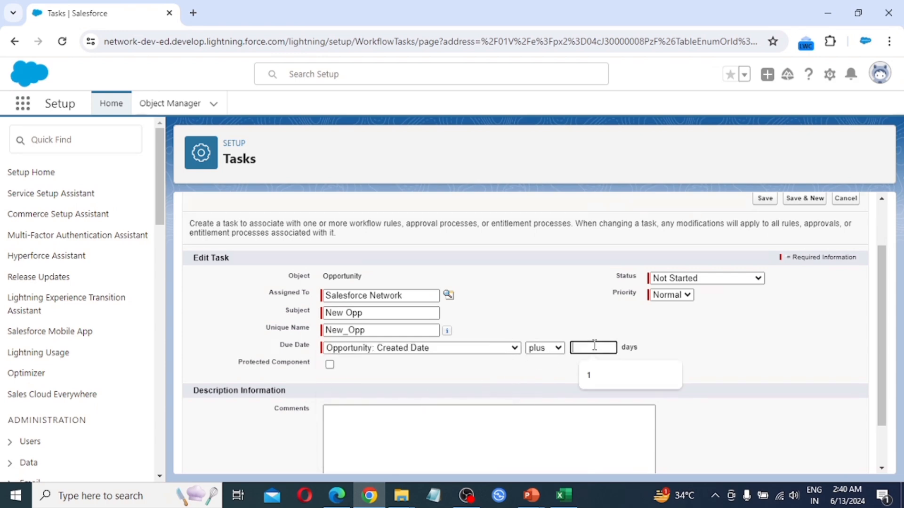
type("1")
Set the task's status to In Progress, add the comment "New Opportunity", and save the task.
left_click(661, 280)
left_click(669, 304)
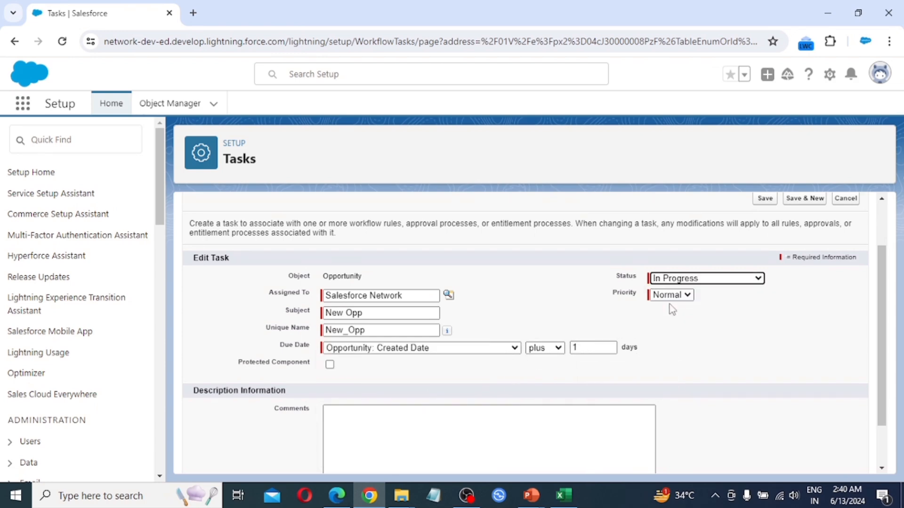
scroll(601, 361, "down", 2)
left_click(413, 367)
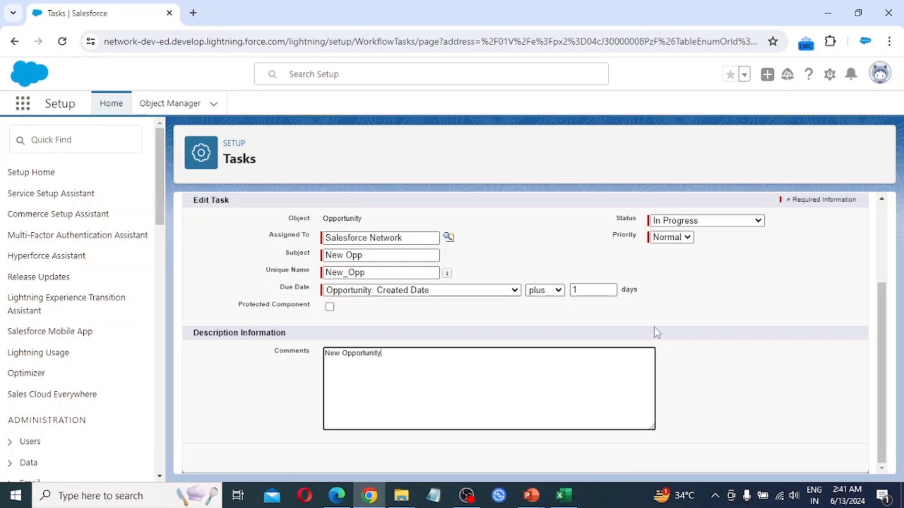
scroll(656, 331, "up", 2)
scroll(657, 335, "up", 1)
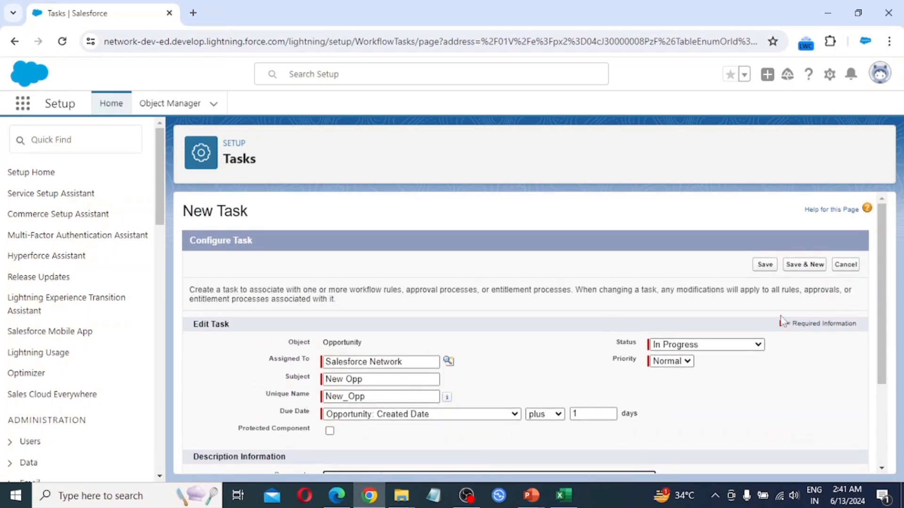
left_click(799, 269)
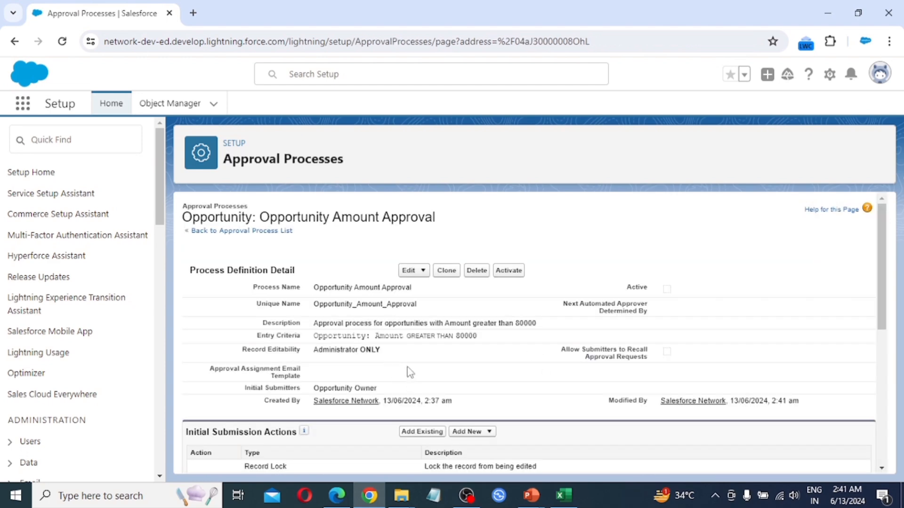
Start a new field update under the final approval actions, named "Update Stage" and targeting the Stage field.
scroll(406, 370, "down", 3)
scroll(372, 384, "down", 2)
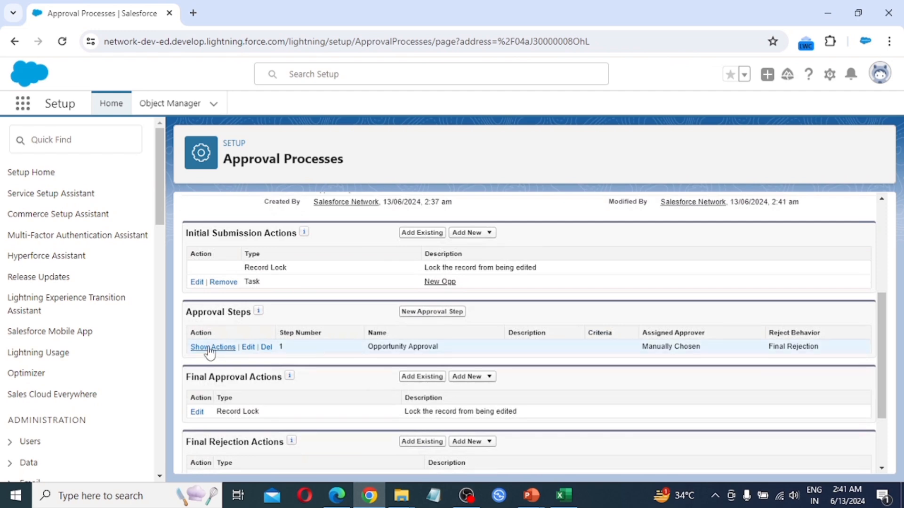
scroll(221, 367, "down", 2)
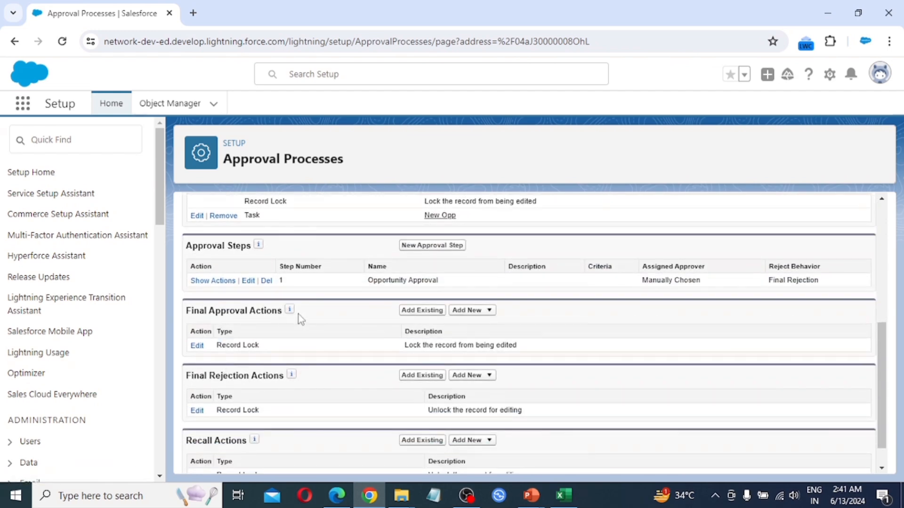
left_click(490, 311)
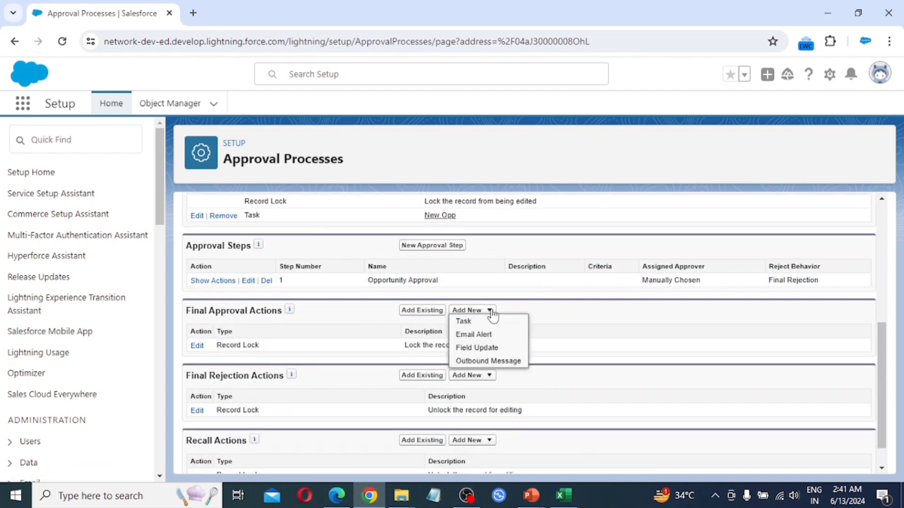
left_click(491, 350)
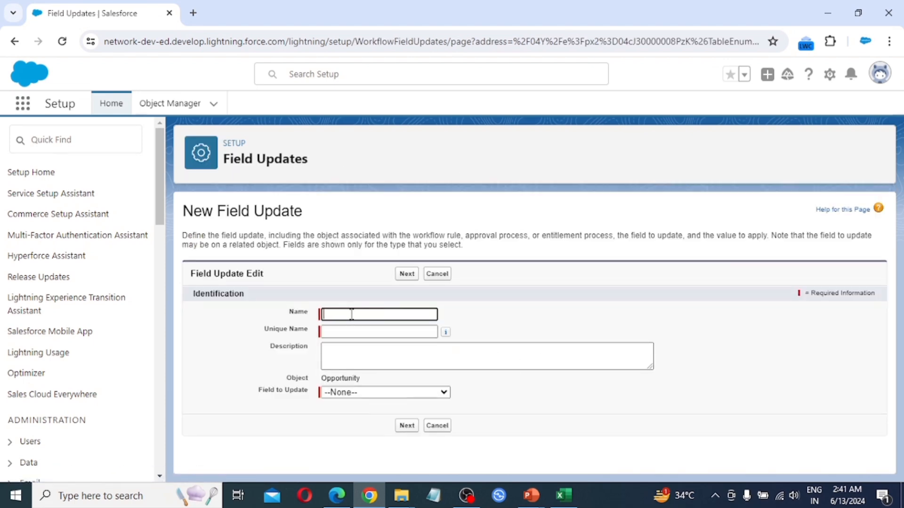
type("U")
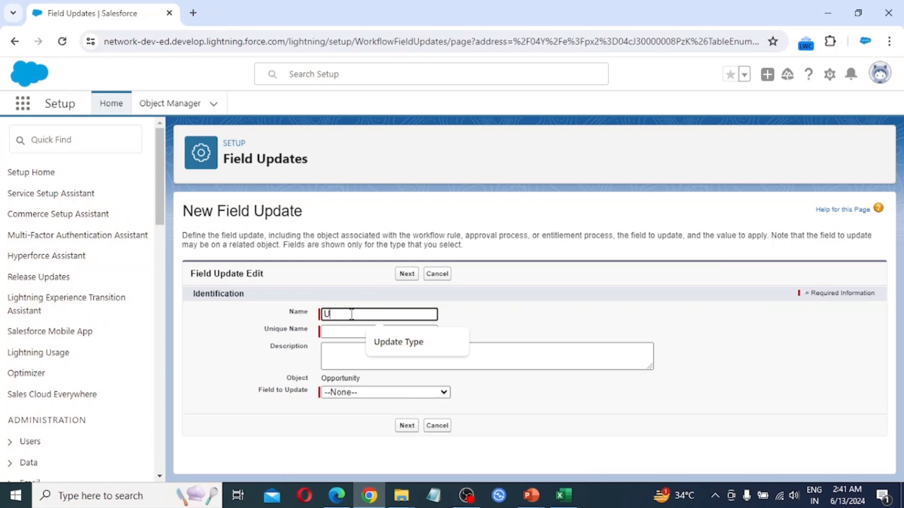
type("pdate")
left_click(361, 393)
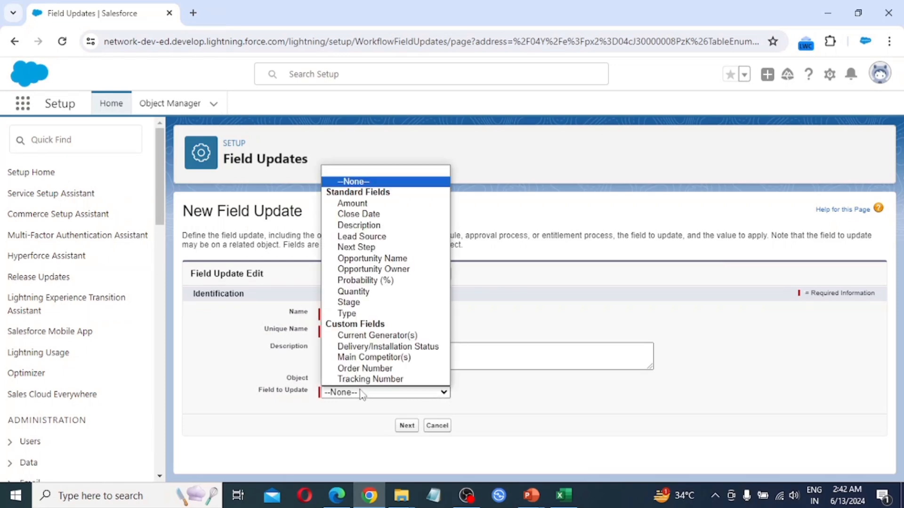
left_click(371, 302)
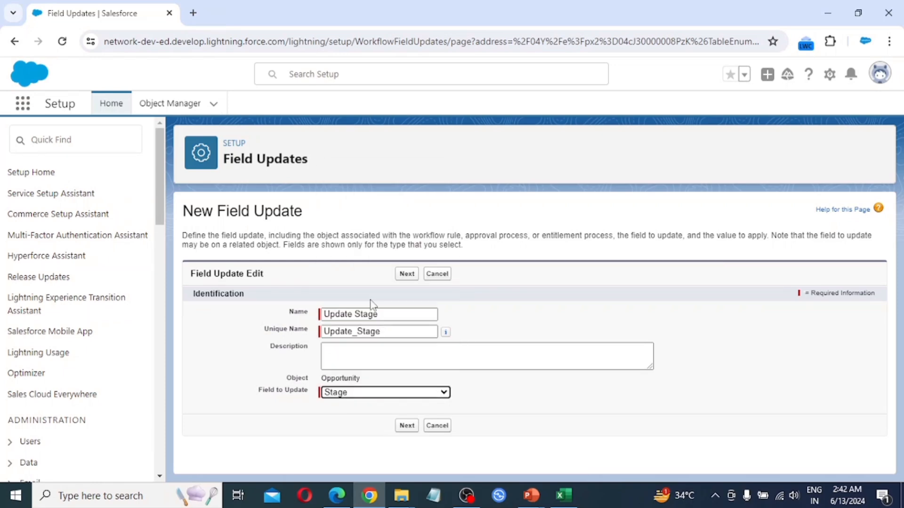
Set the approval field update's specific value to Closed Won and save it under the name "Opp Update Stage".
scroll(423, 407, "down", 2)
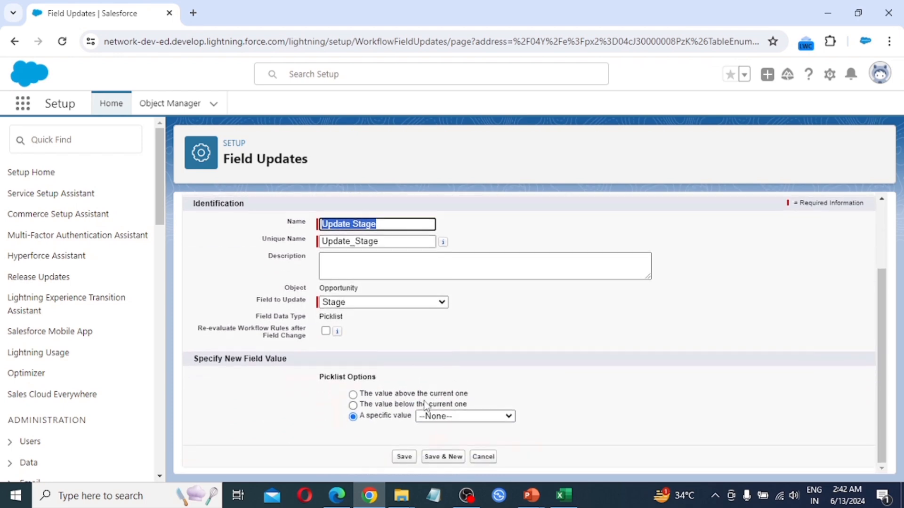
left_click(453, 418)
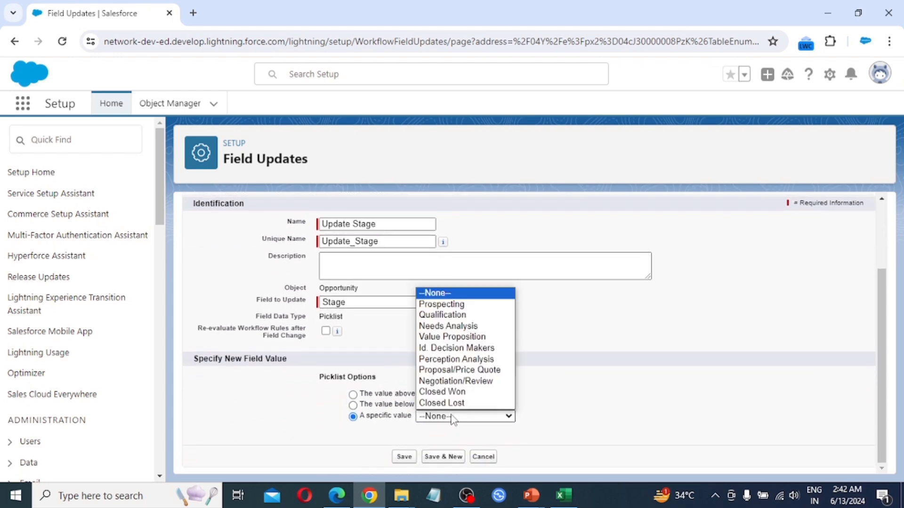
left_click(463, 394)
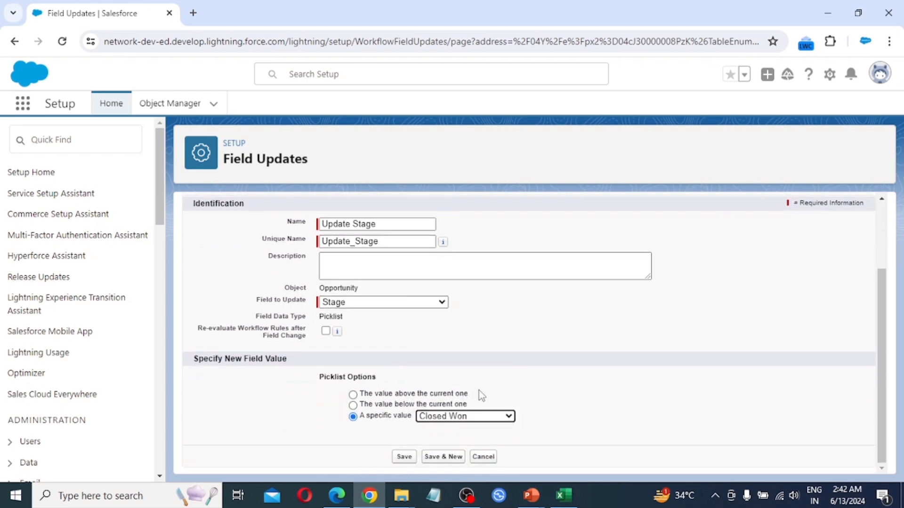
left_click(403, 457)
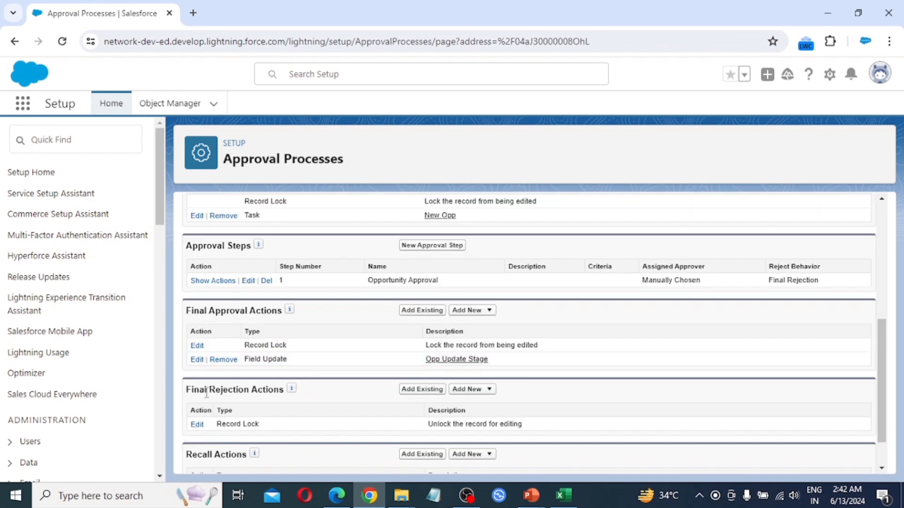
Start a new field update under the final rejection actions, named "Opp Update Stages" and targeting the Stage field.
left_click(490, 389)
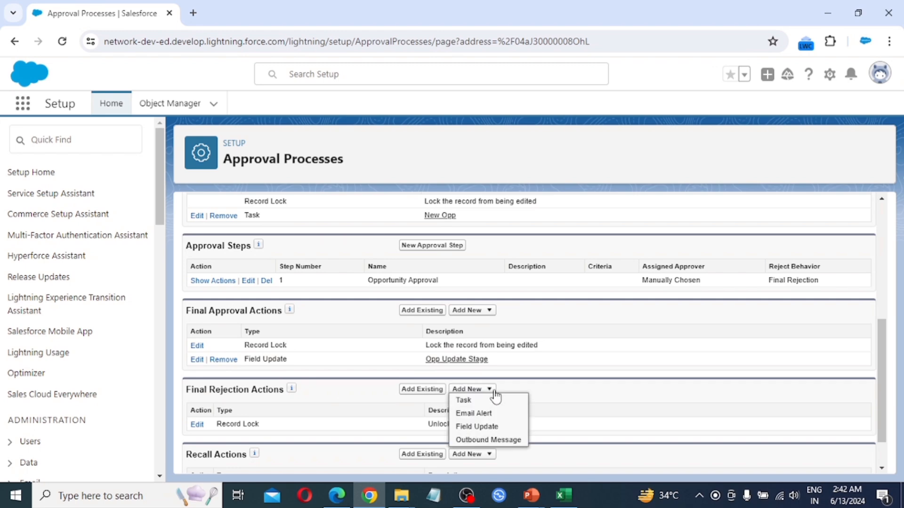
left_click(481, 426)
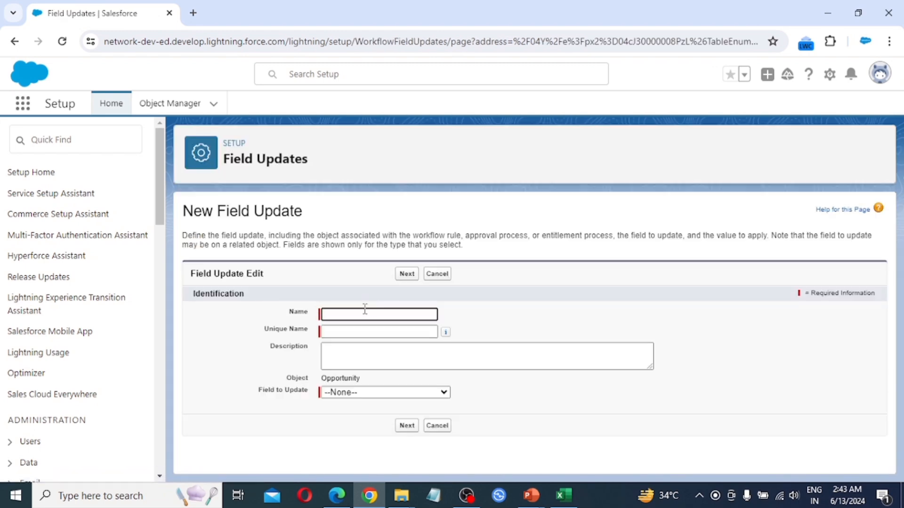
type("Opp Update")
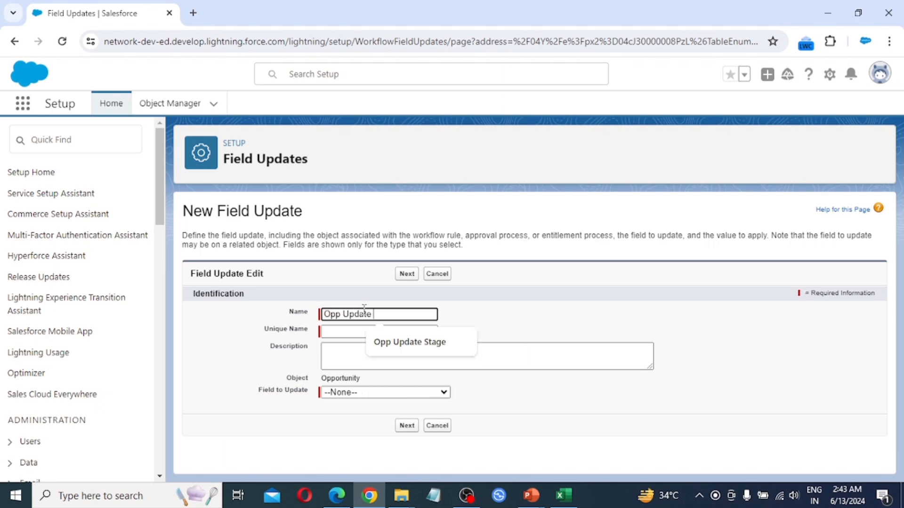
type(" Stages")
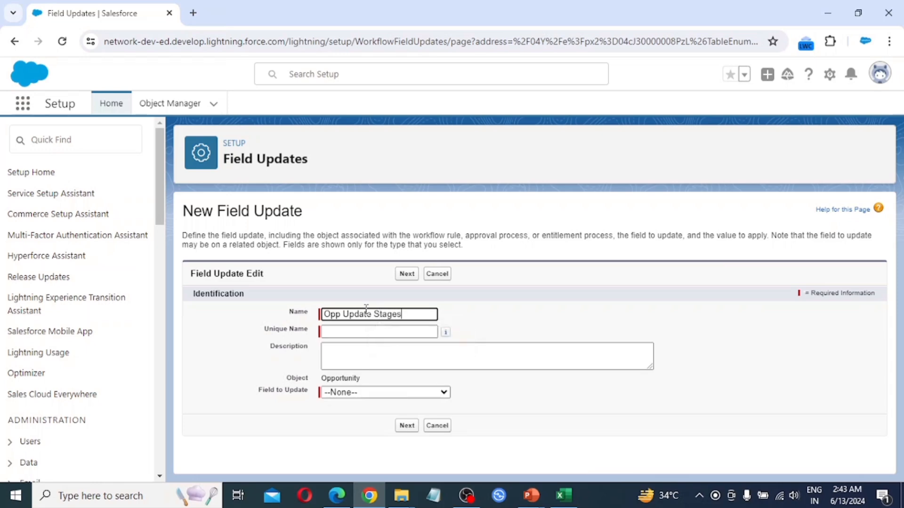
key("Tab")
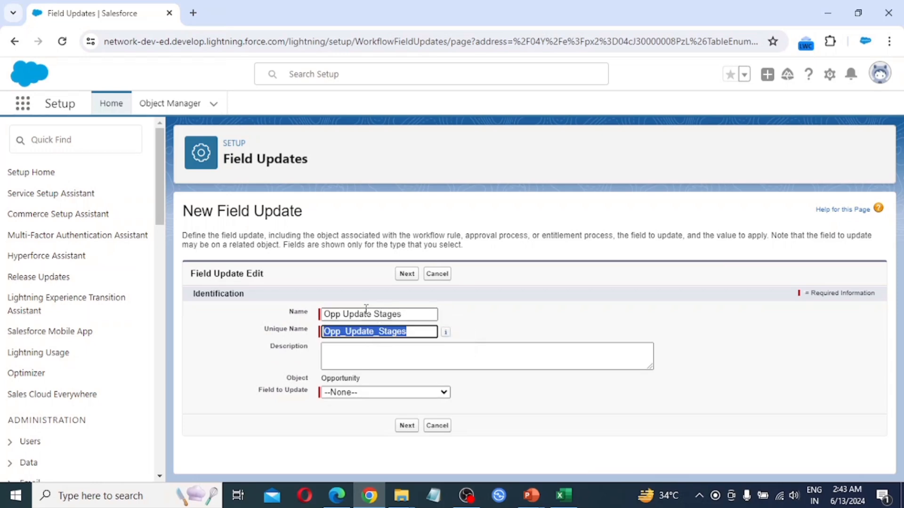
left_click(356, 393)
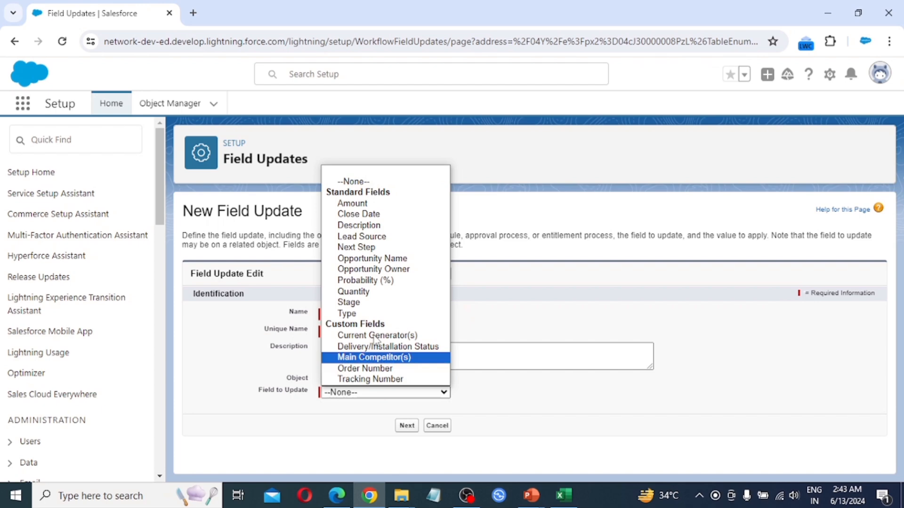
left_click(375, 304)
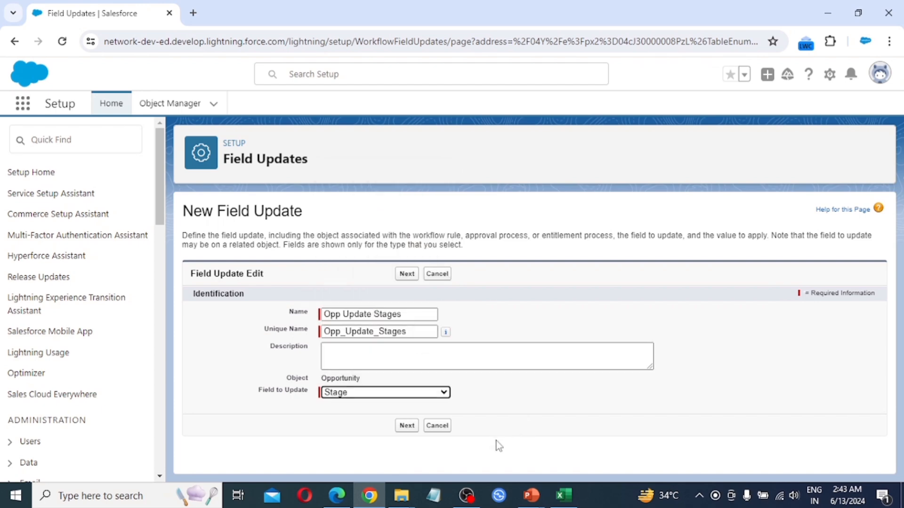
Set the rejection field update's specific value to Needs Analysis and save it.
scroll(389, 403, "down", 2)
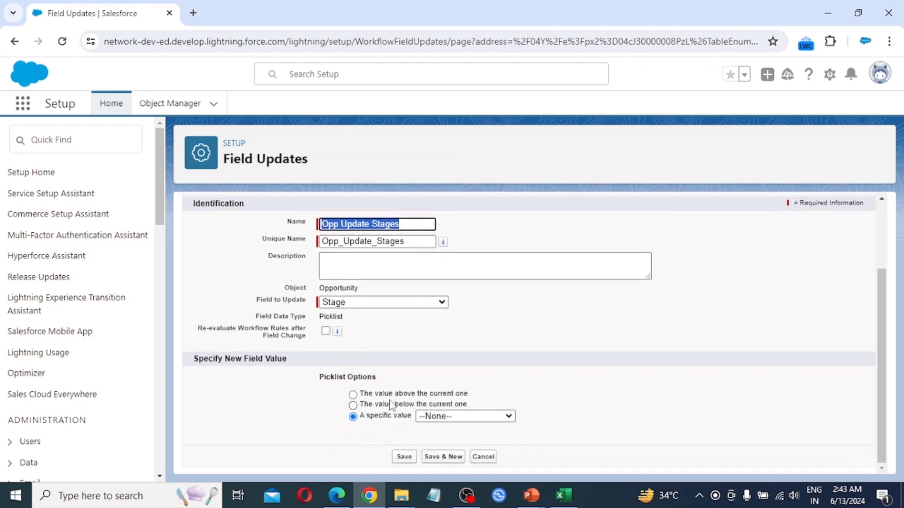
left_click(451, 417)
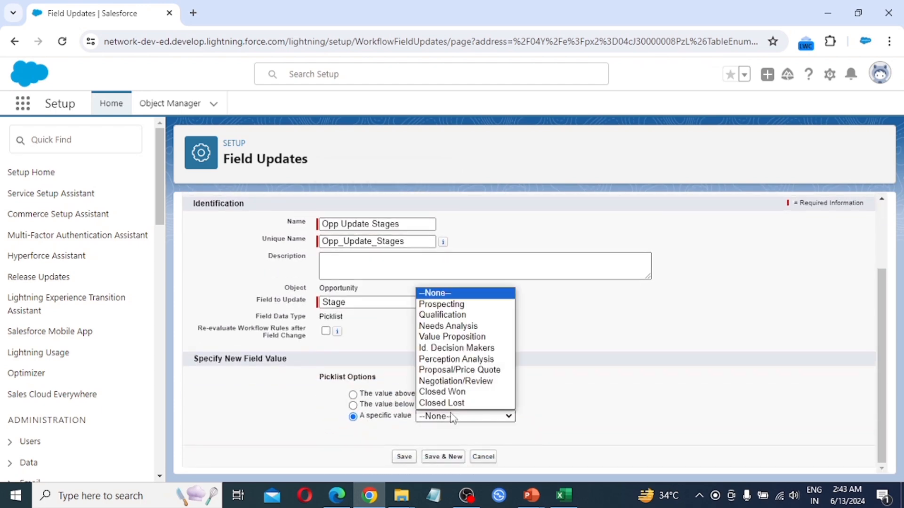
left_click(482, 327)
left_click(406, 457)
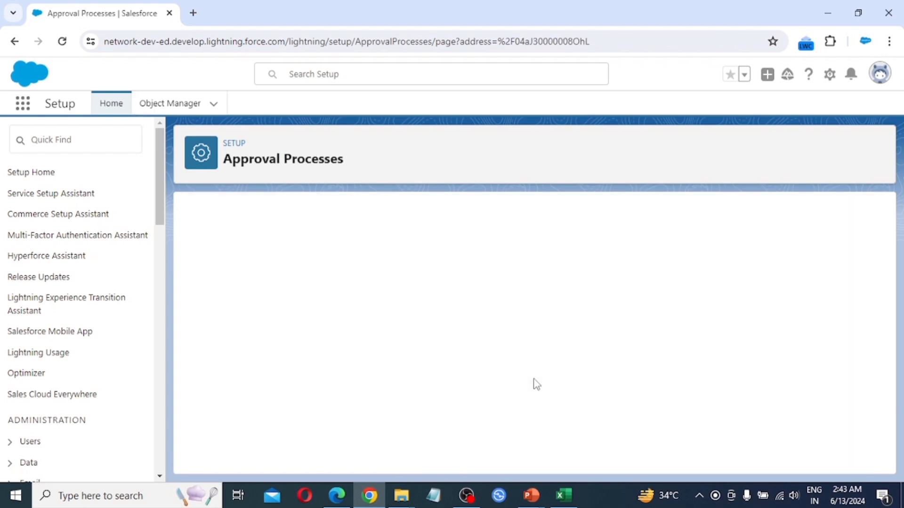
scroll(529, 369, "down", 7)
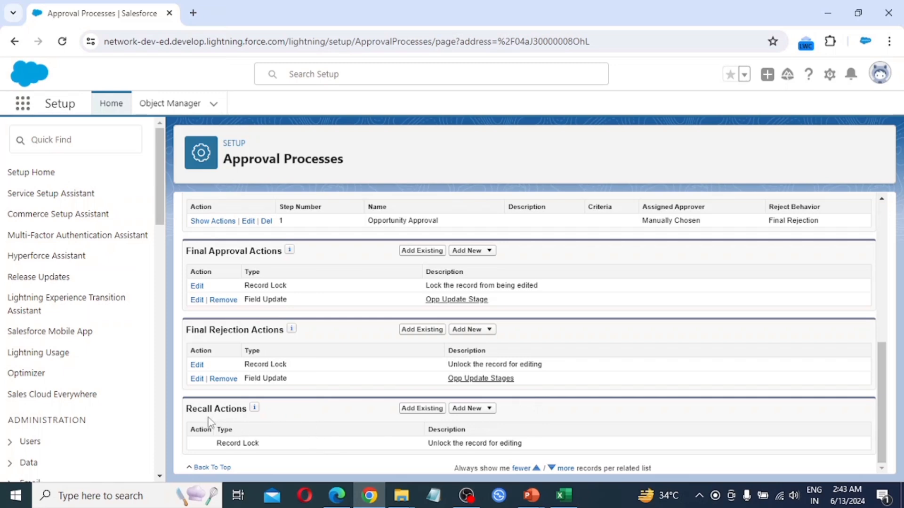
Examine the approval process's definition details, initial submission actions, approval step, and final approval and rejection actions.
scroll(343, 424, "up", 3)
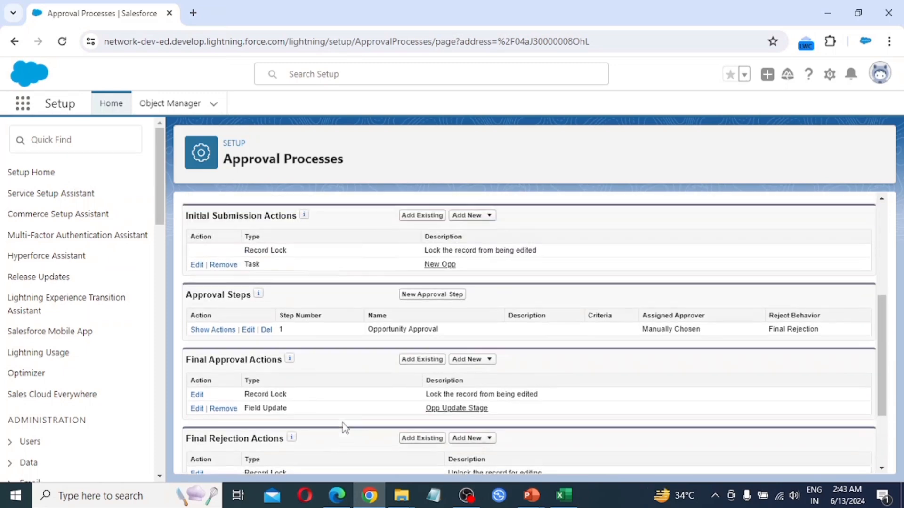
scroll(338, 422, "up", 4)
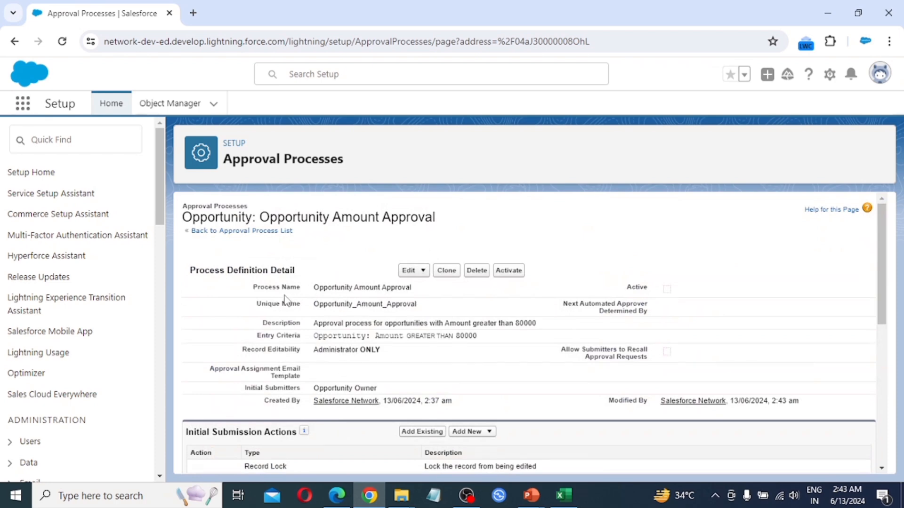
scroll(358, 317, "down", 3)
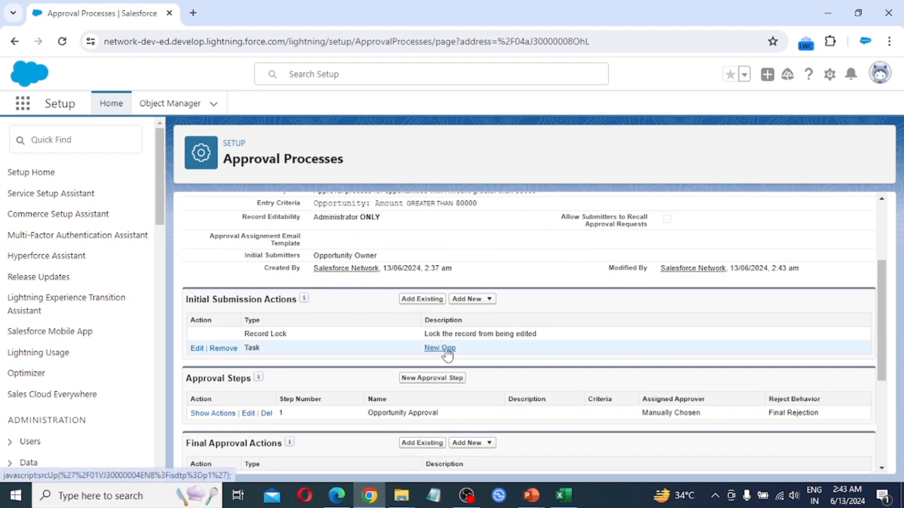
scroll(365, 366, "down", 1)
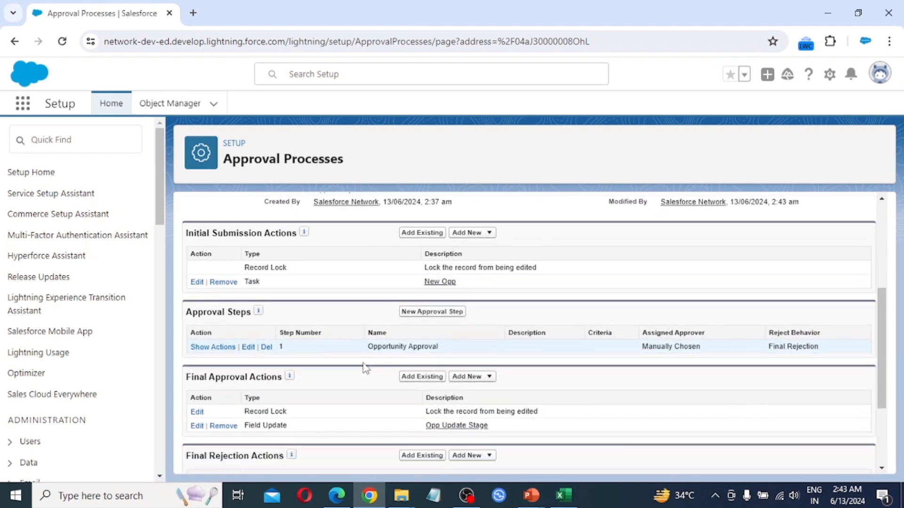
scroll(330, 340, "down", 1)
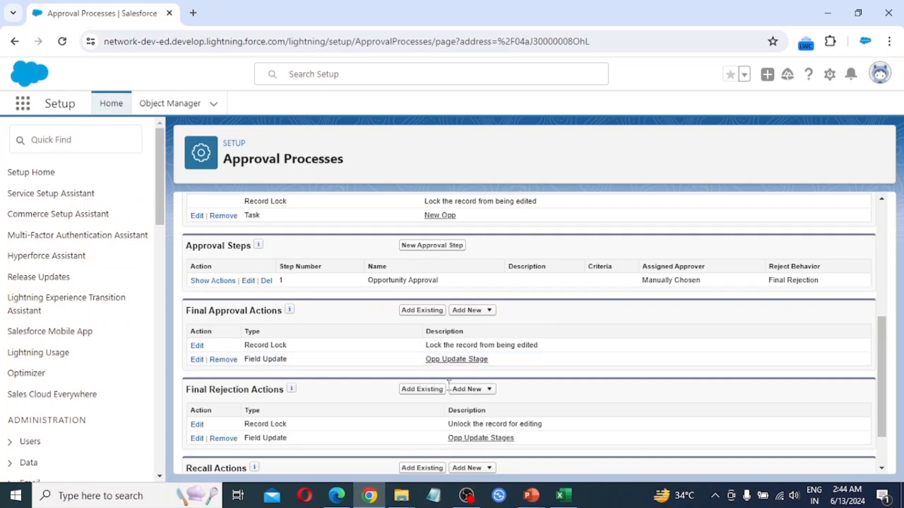
scroll(285, 409, "down", 1)
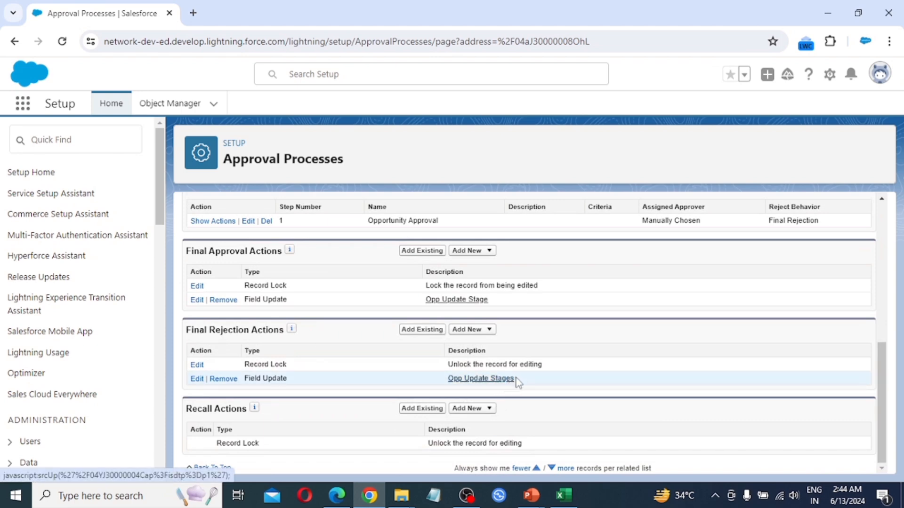
scroll(705, 277, "up", 1)
scroll(705, 277, "up", 5)
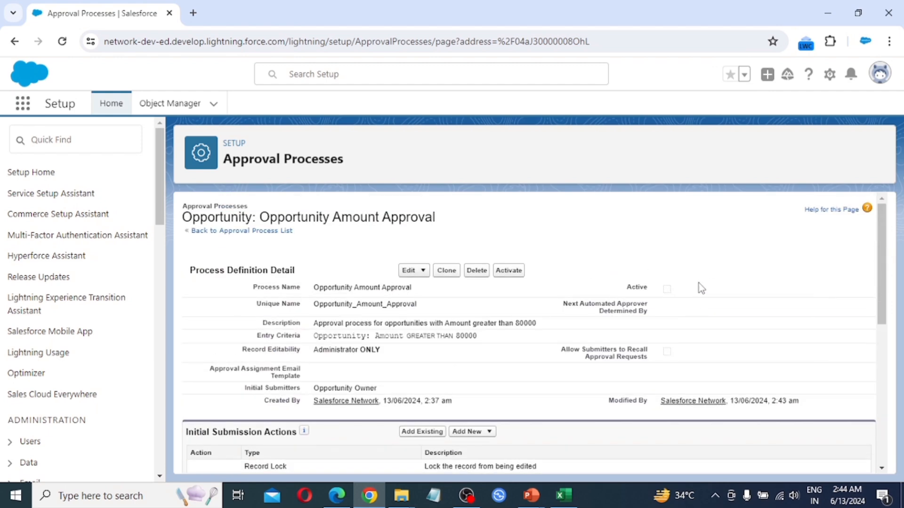
Activate the Opportunity Amount Approval process and accept that its approval steps can no longer be added or removed.
left_click(512, 277)
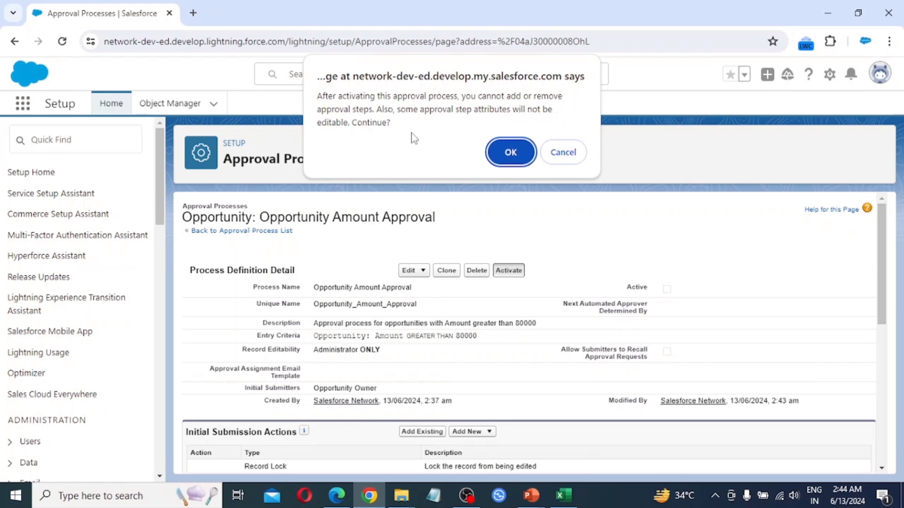
left_click(510, 152)
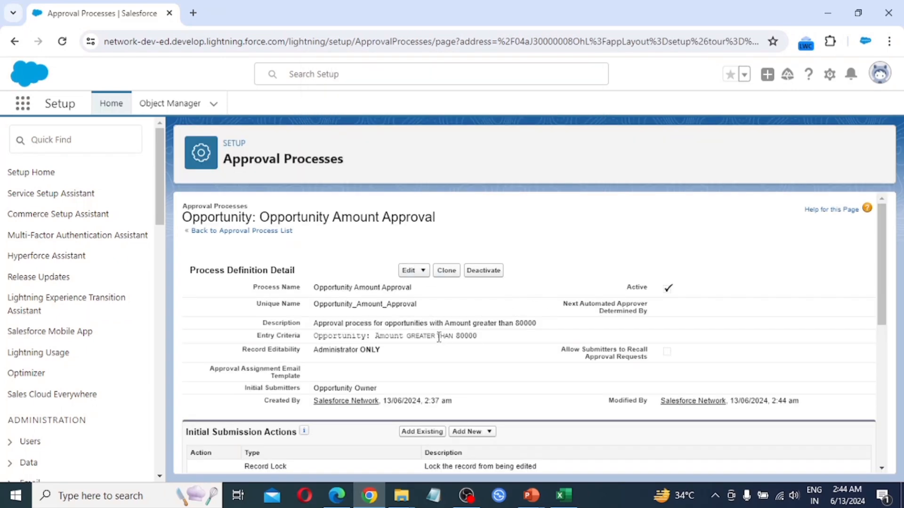
left_click(422, 270)
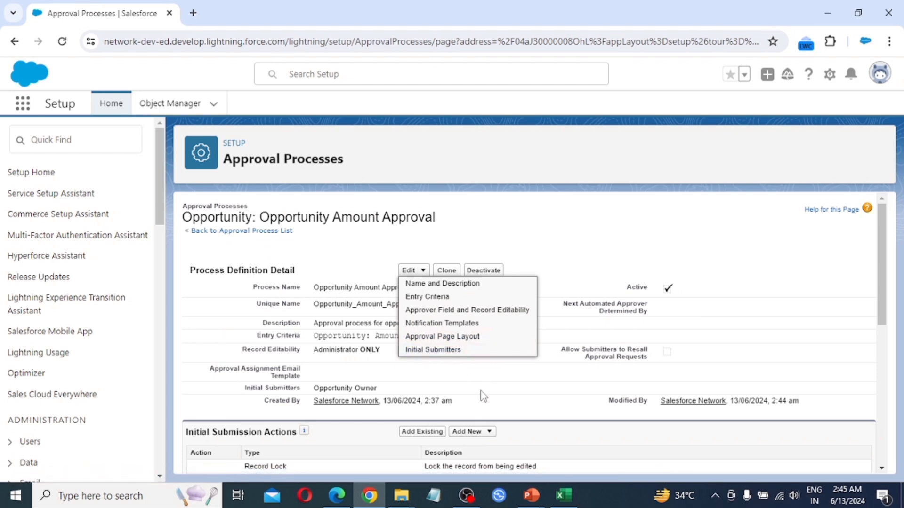
scroll(454, 365, "down", 7)
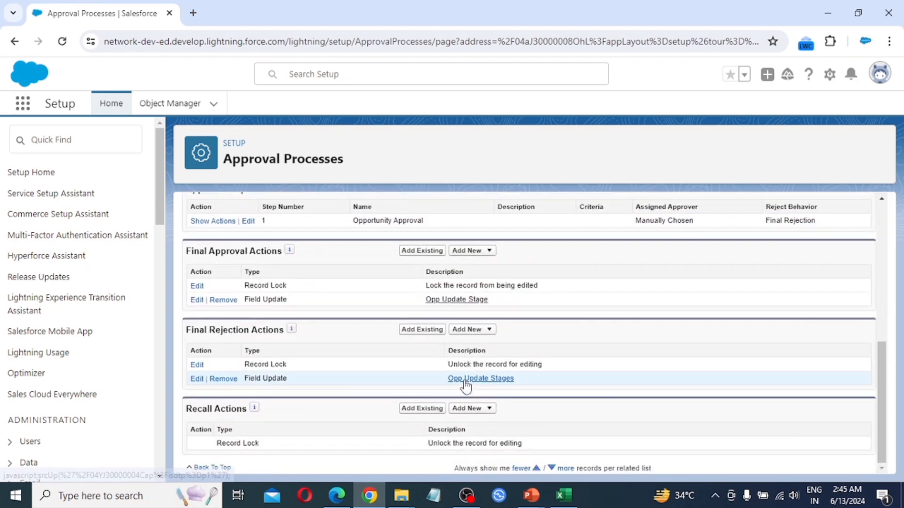
scroll(468, 381, "up", 7)
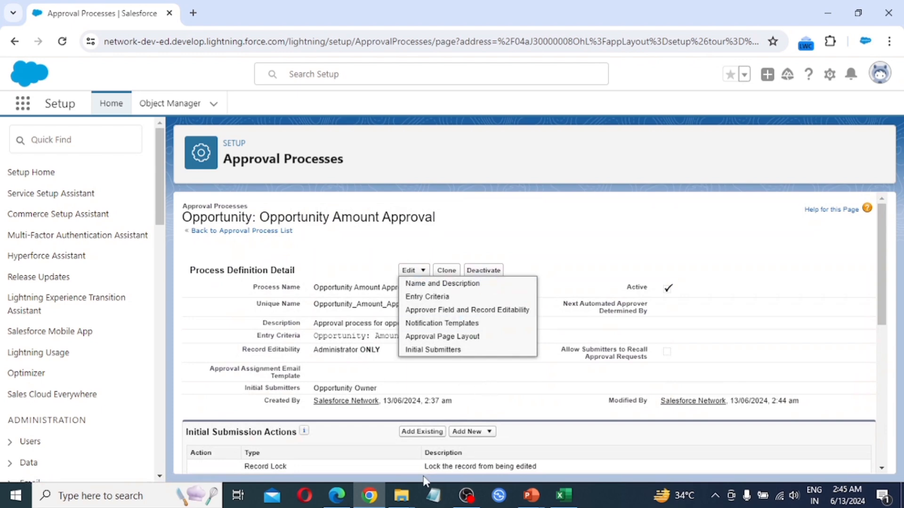
Switch to the Edge browser session, find and open Opportunities from the EMS app, and start a new opportunity.
left_click(338, 496)
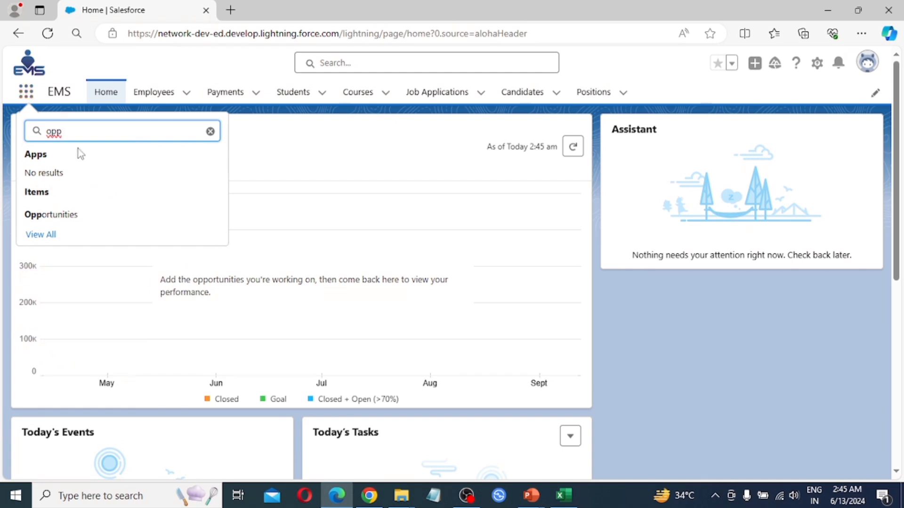
left_click(39, 215)
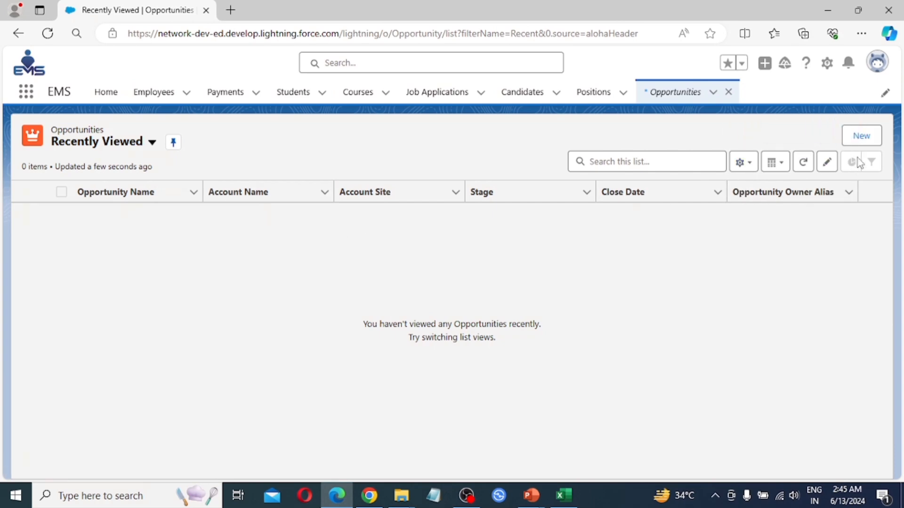
left_click(861, 137)
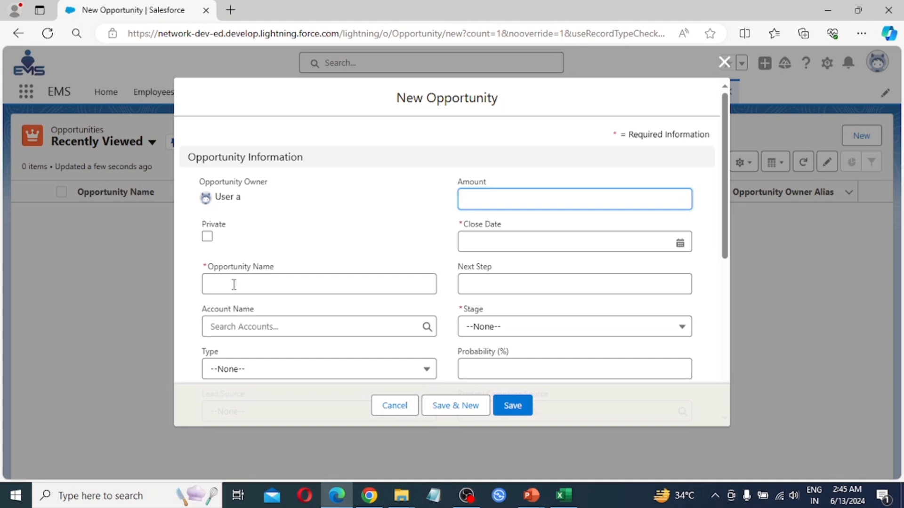
Name the new opportunity "AP Opp 1" and set its amount to 85000 and close date to 13/06/2024.
left_click(234, 283)
type("AP ")
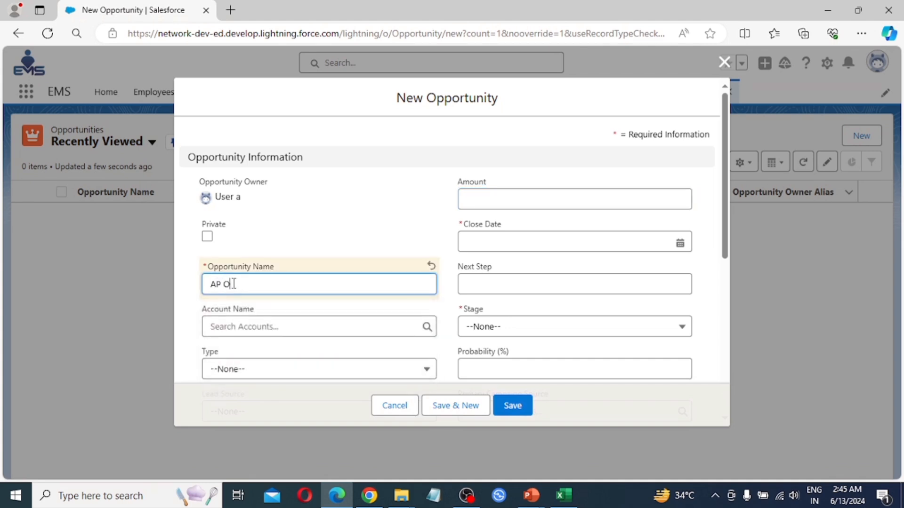
type("Opp 1")
left_click(495, 205)
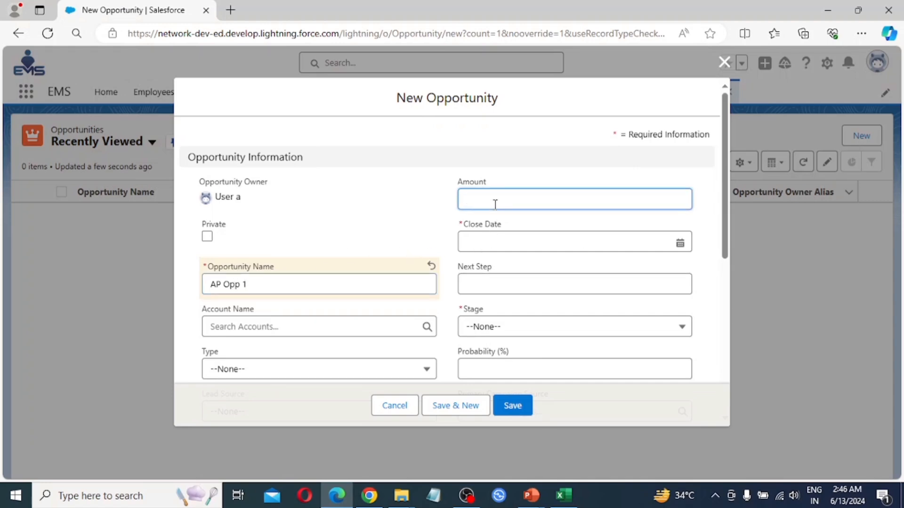
type("85000")
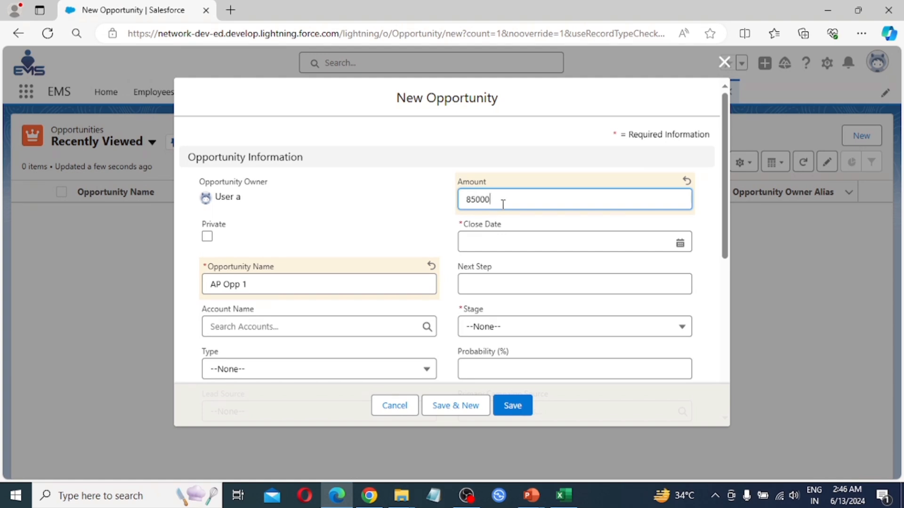
left_click(502, 242)
left_click(626, 369)
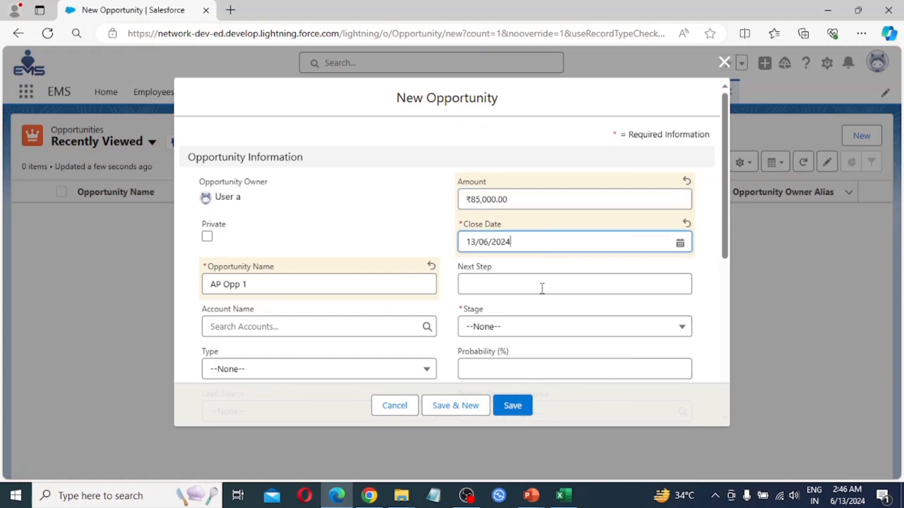
Set the opportunity's stage to Prospecting and save the record.
scroll(527, 319, "down", 3)
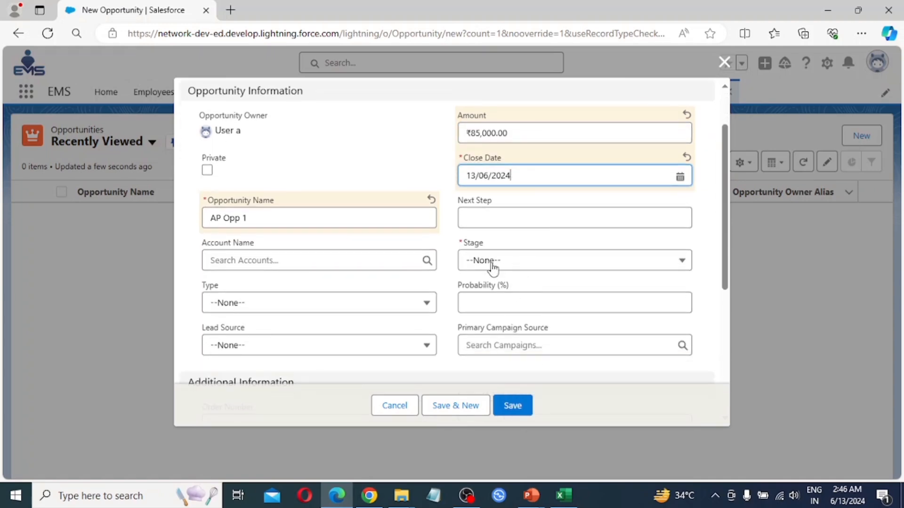
left_click(498, 262)
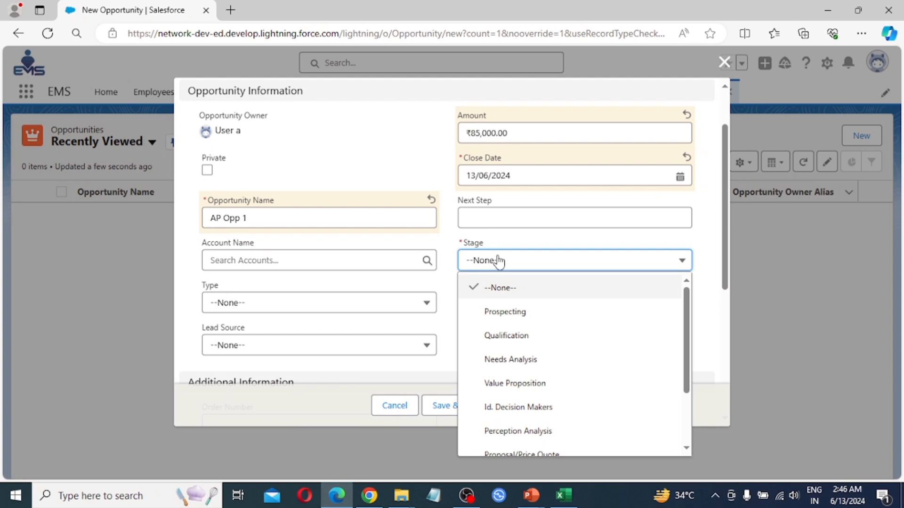
left_click(518, 312)
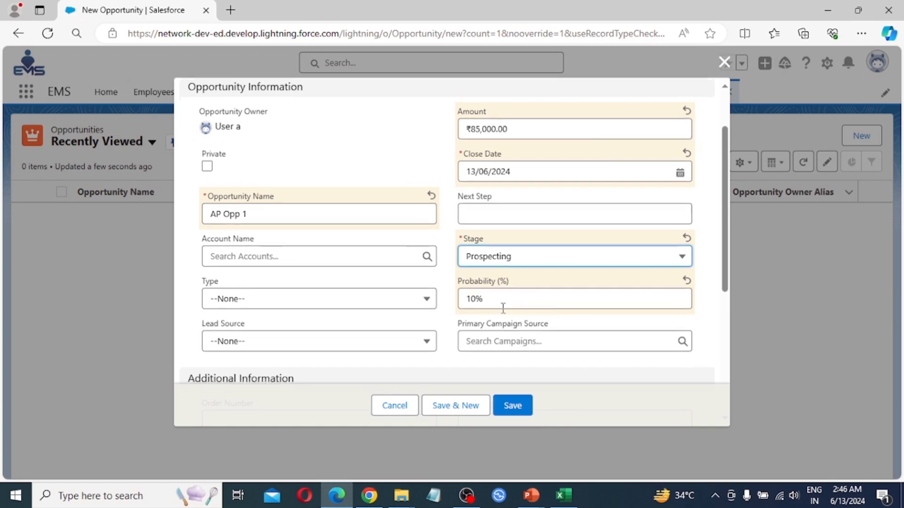
scroll(503, 308, "down", 5)
scroll(503, 312, "down", 5)
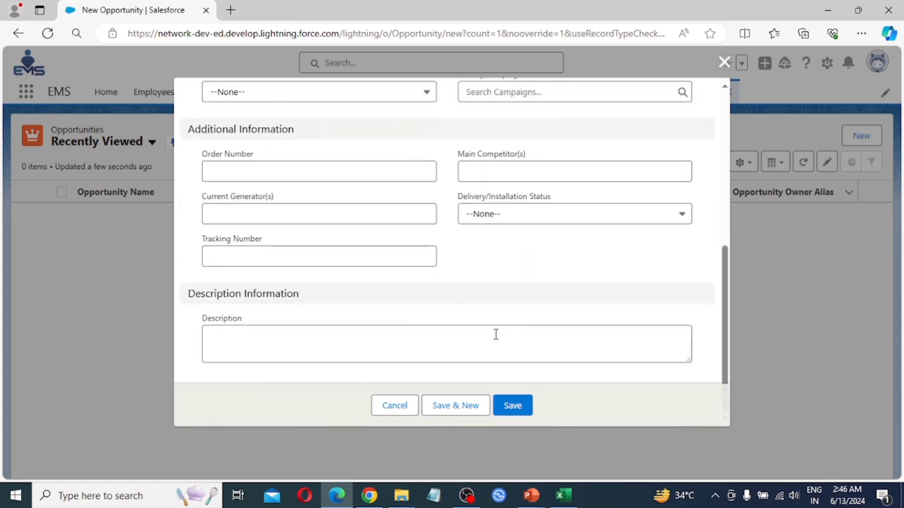
left_click(514, 407)
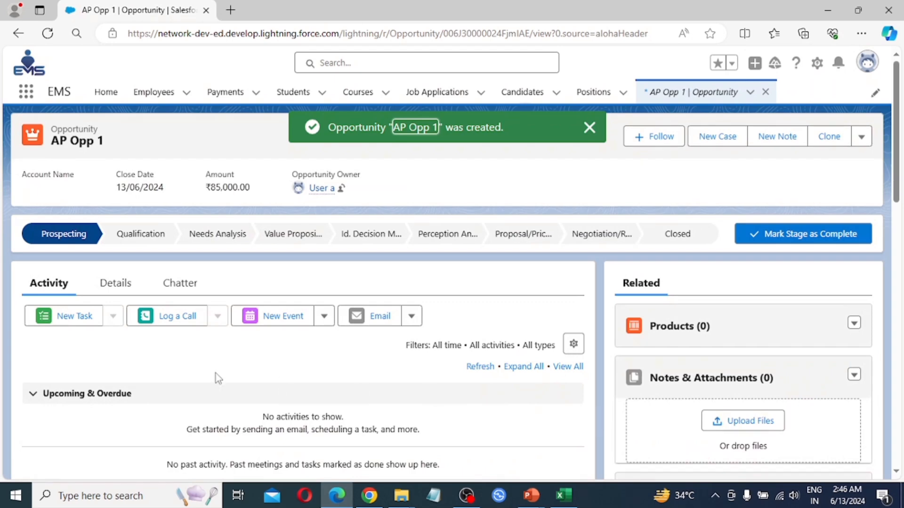
Open the details of the AP Opp 1 record and review its field values and stage history.
scroll(131, 329, "down", 1)
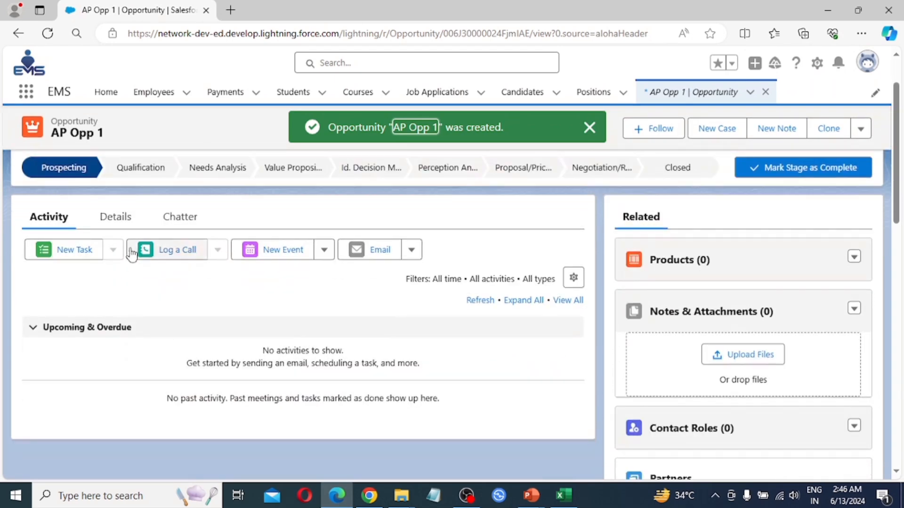
left_click(116, 220)
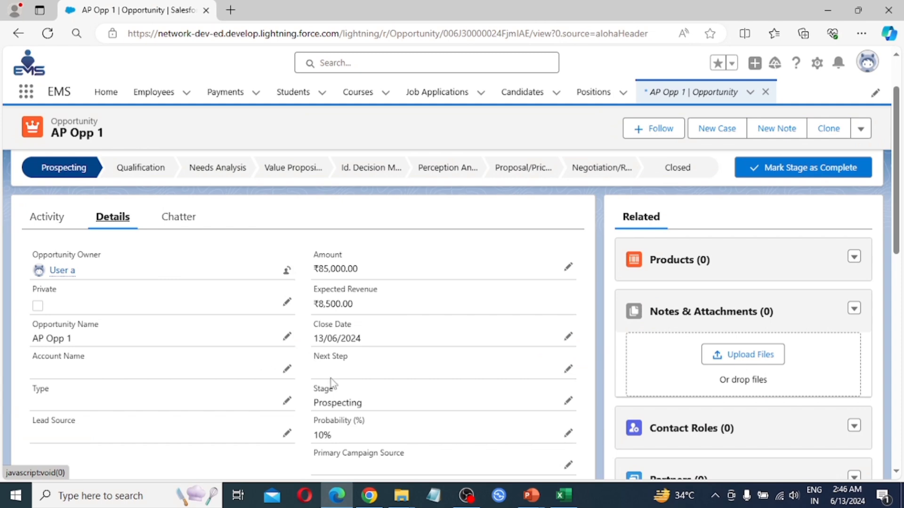
scroll(336, 393, "down", 1)
scroll(233, 405, "down", 3)
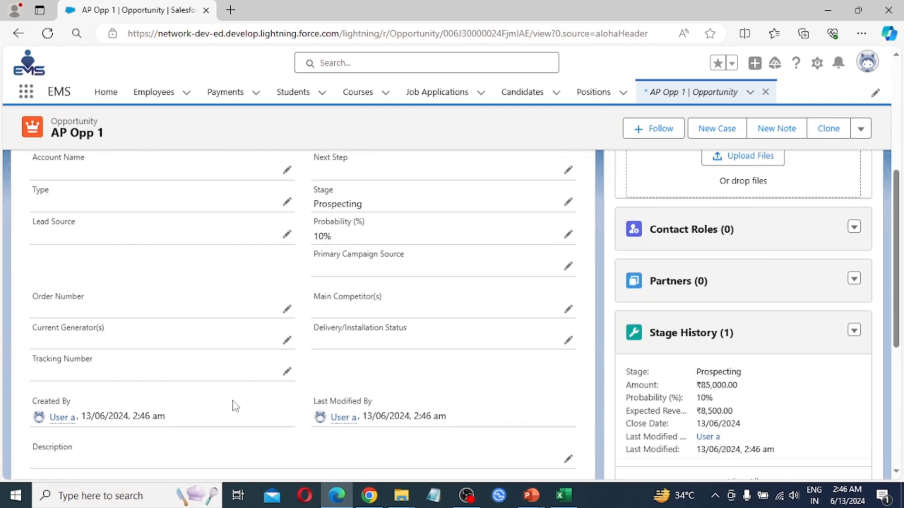
scroll(557, 358, "up", 5)
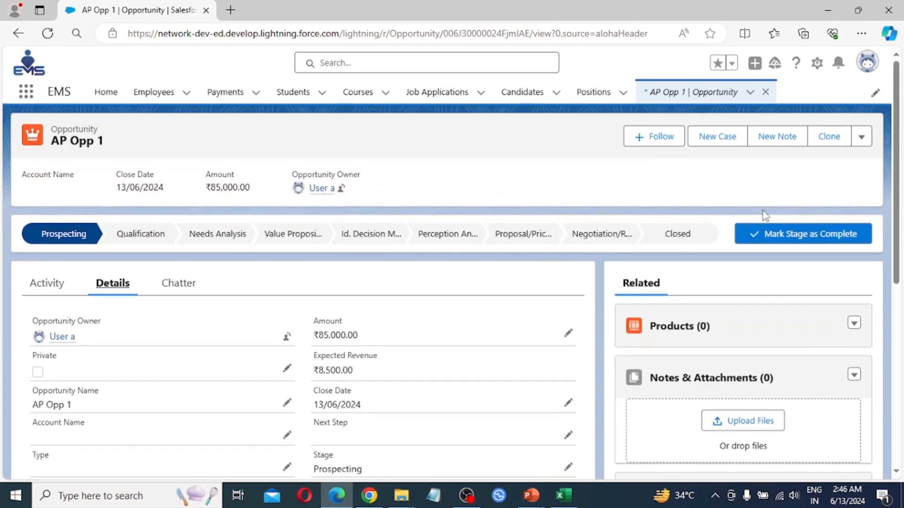
Submit AP Opp 1 for approval with the comment "Submitted" and Salesforce Network as the next approver.
left_click(861, 137)
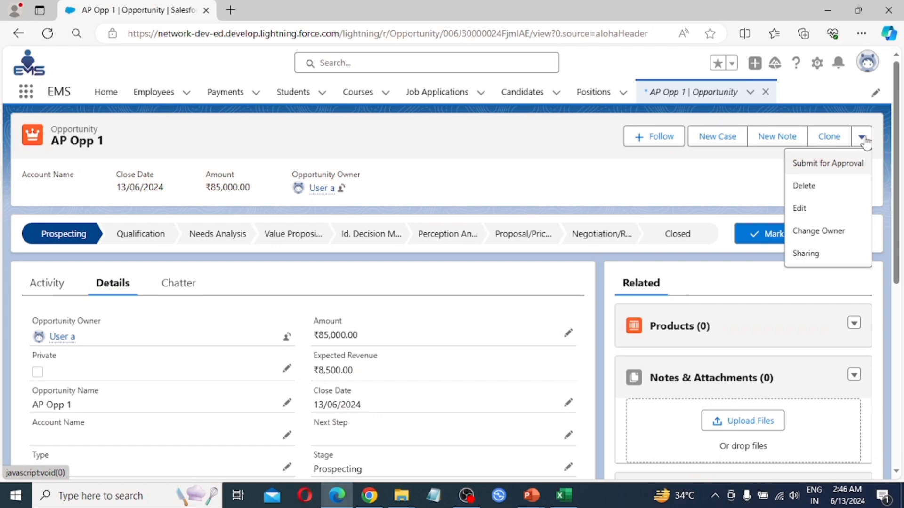
left_click(829, 168)
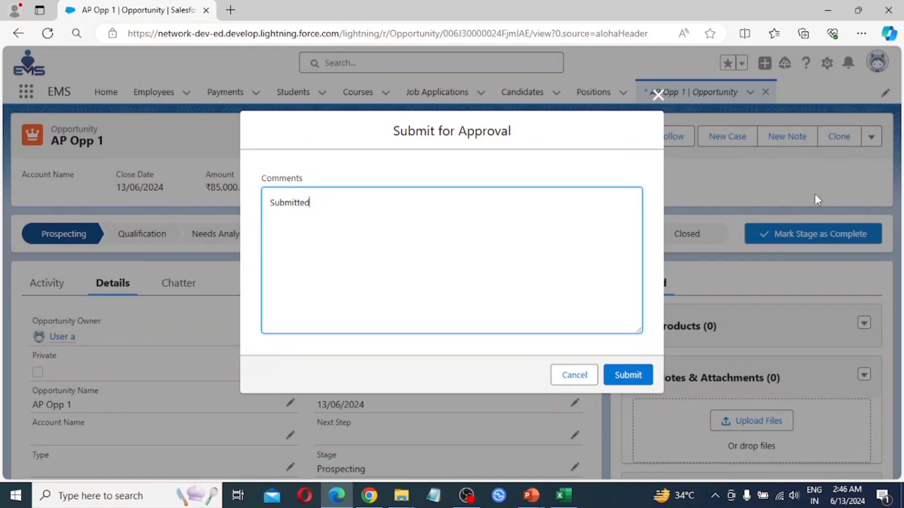
left_click(637, 374)
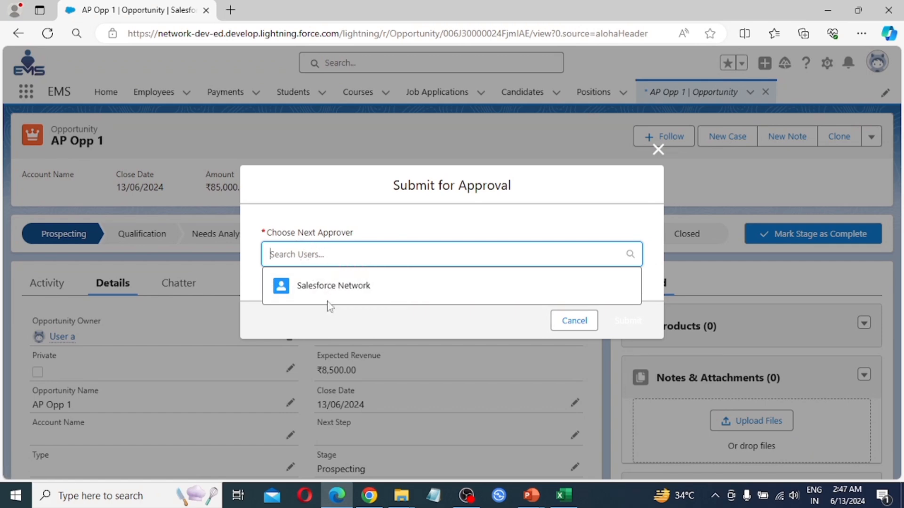
left_click(328, 288)
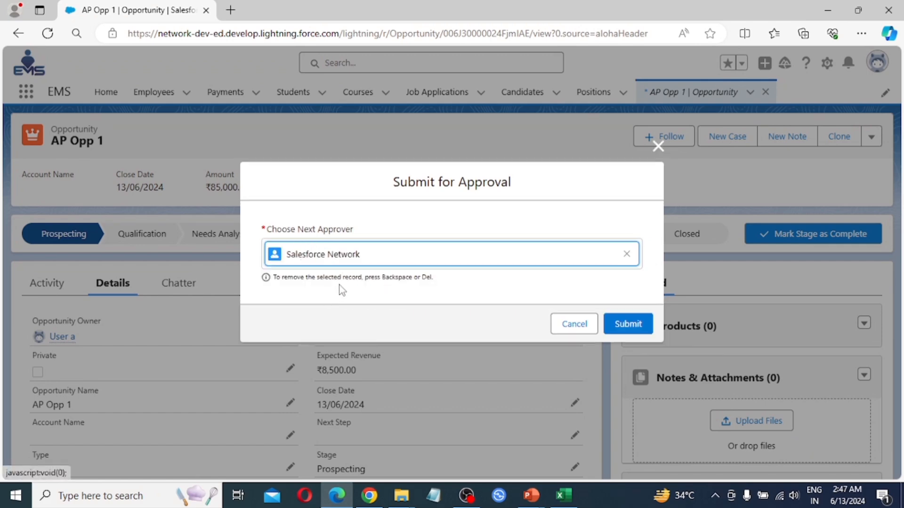
left_click(628, 325)
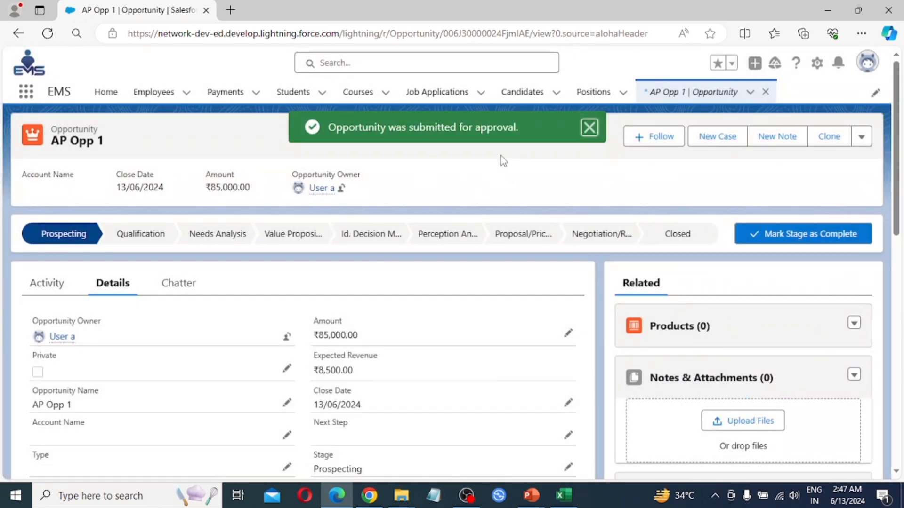
Switch to the approver's Chrome session and open the notifications to check for the approval request and assigned task.
left_click(370, 495)
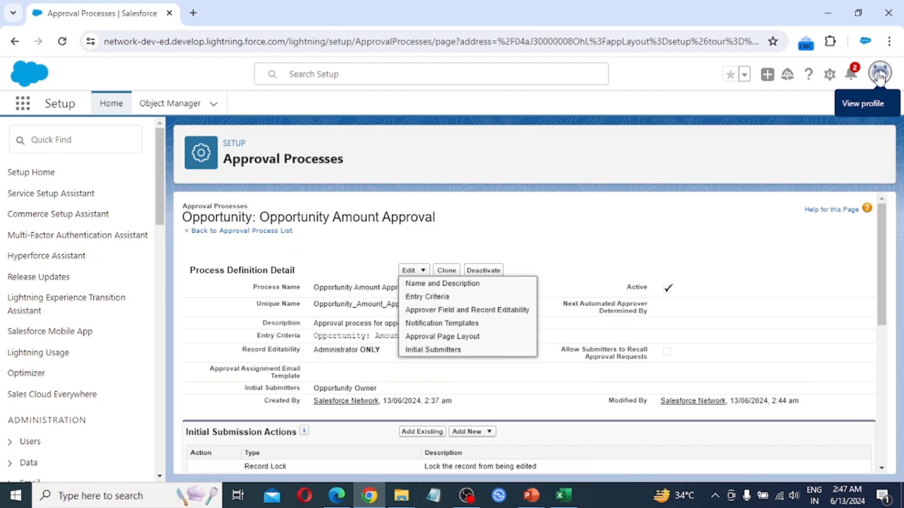
left_click(853, 75)
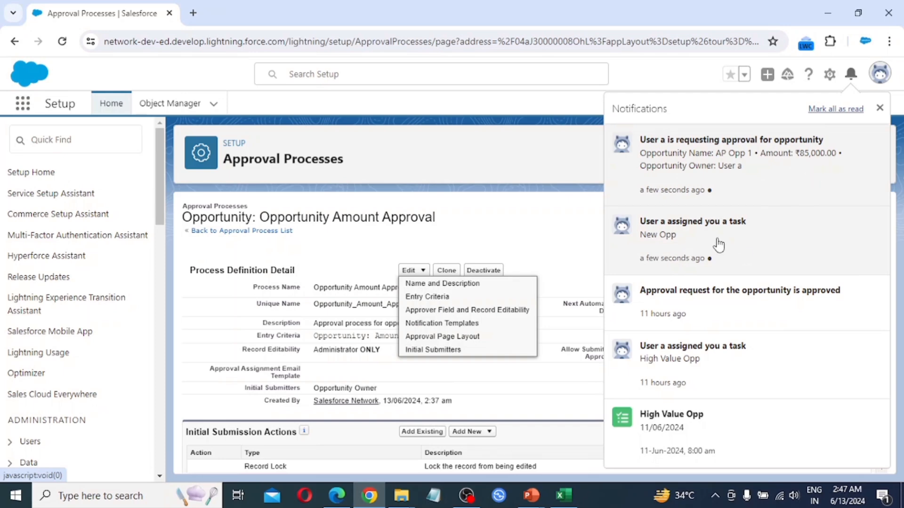
Open the New Opp task from the notifications and review its assignee and related opportunity.
left_click(784, 241)
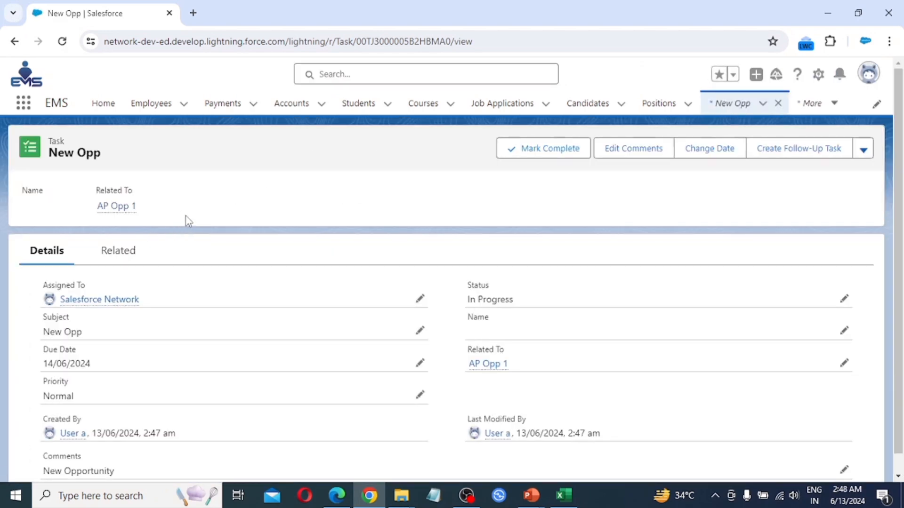
mouse_move(113, 303)
mouse_move(102, 213)
Approve the AP Opp 1 approval request with the comment "Done" and open the resulting approval notification.
left_click(838, 75)
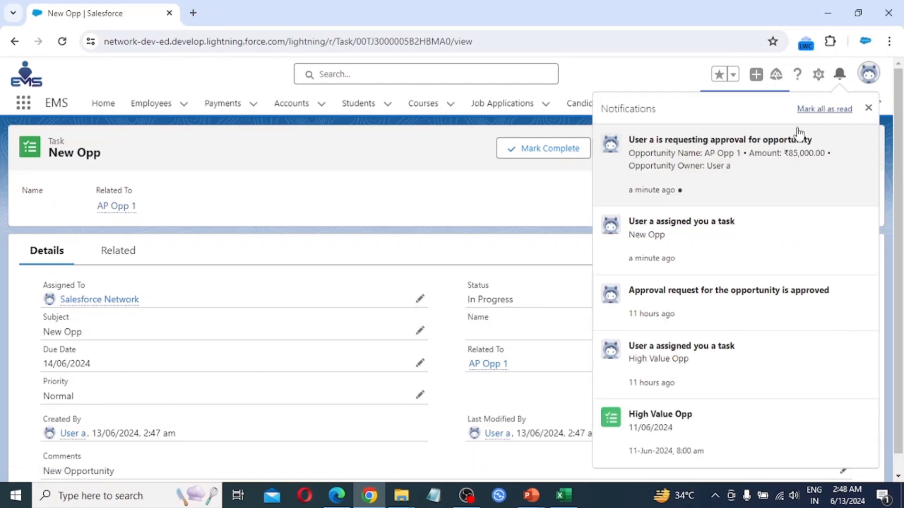
left_click(677, 162)
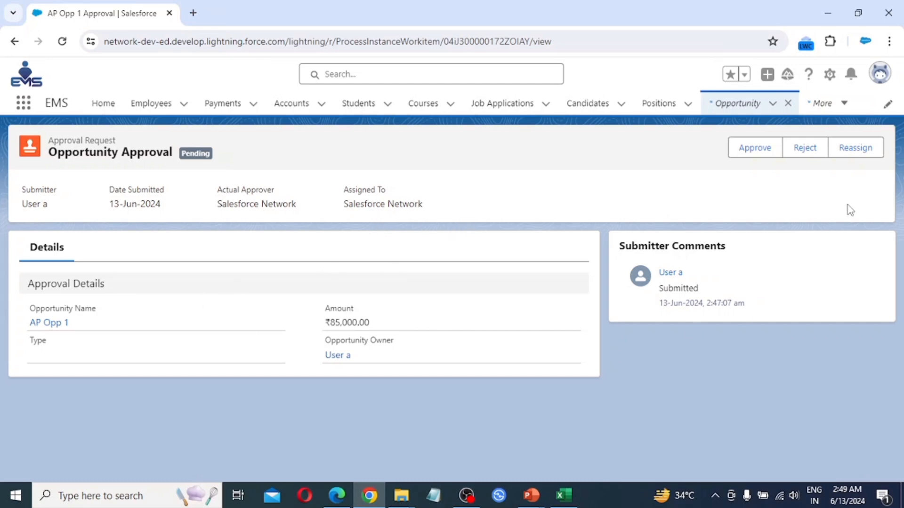
left_click(756, 161)
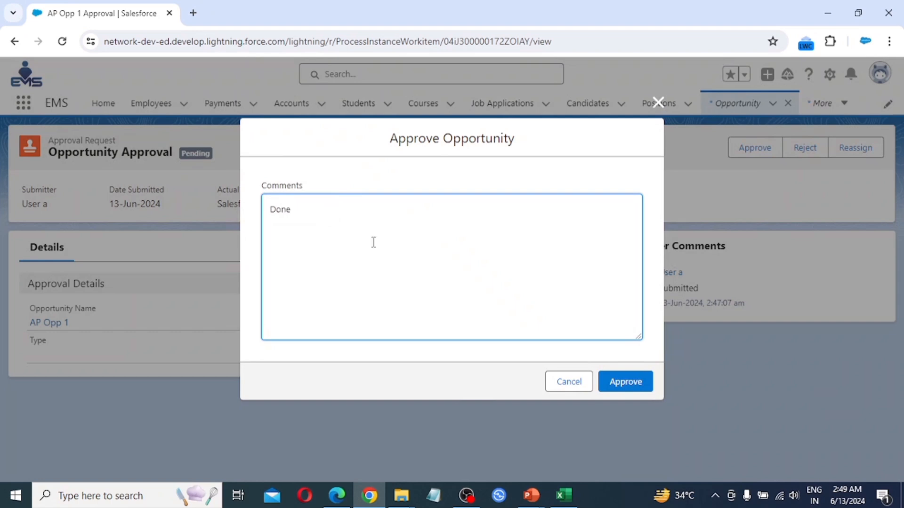
left_click(629, 382)
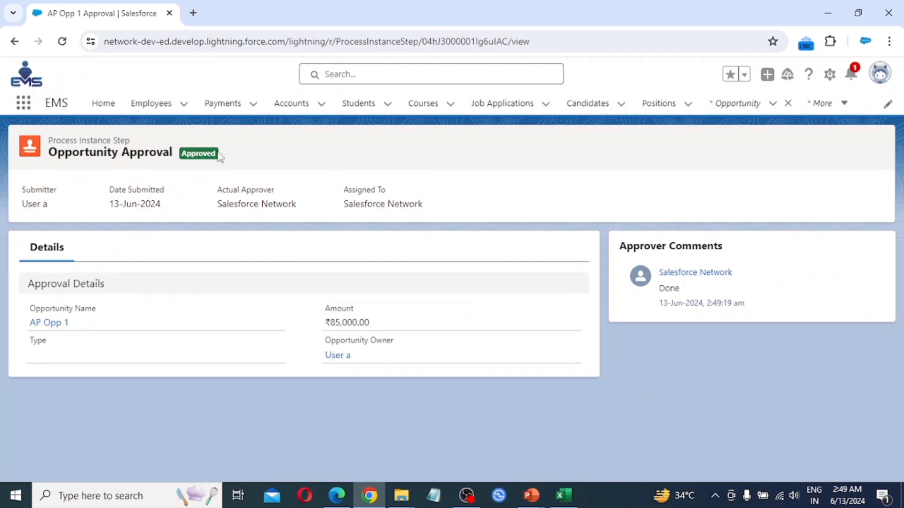
left_click(851, 74)
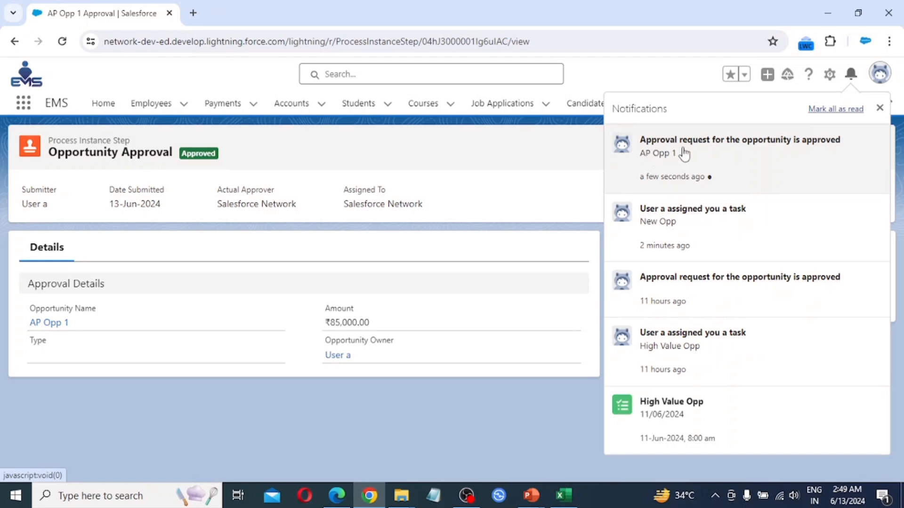
left_click(782, 159)
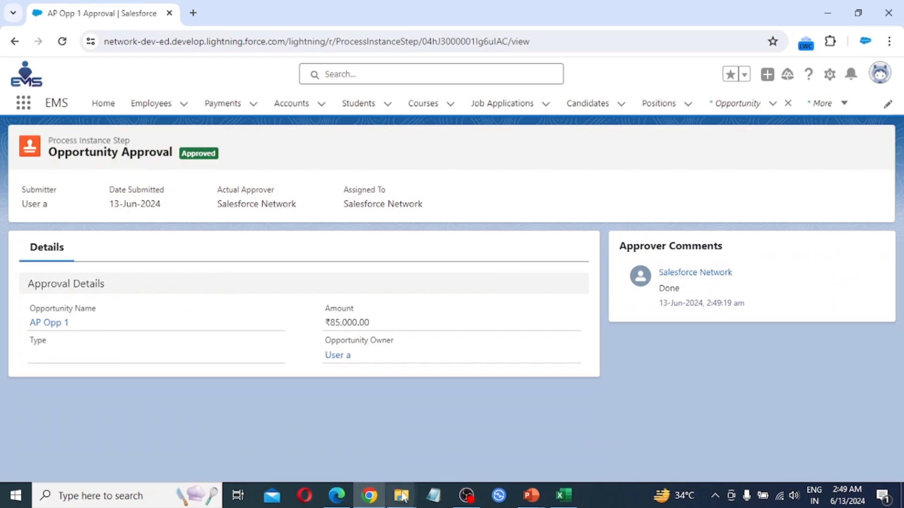
Switch to the submitter's Edge session, reload AP Opp 1, and review its upcoming task, stage and detail fields.
left_click(336, 495)
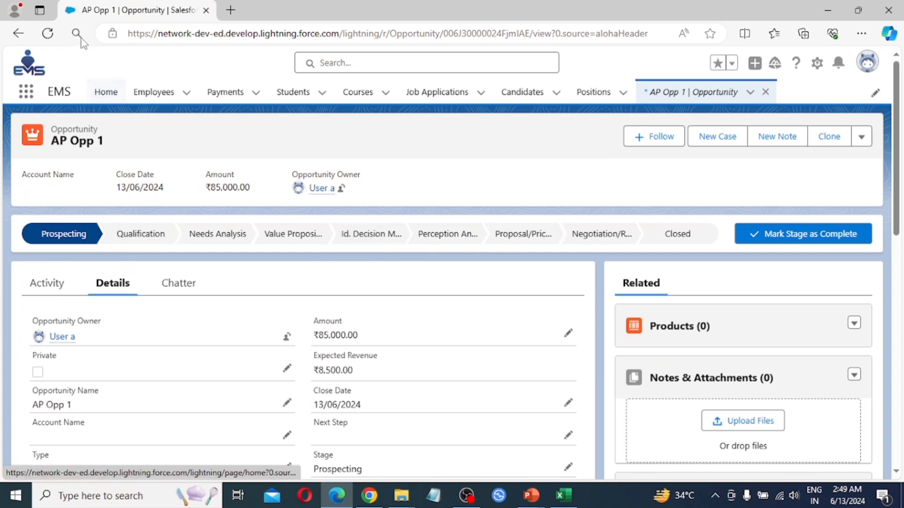
left_click(47, 33)
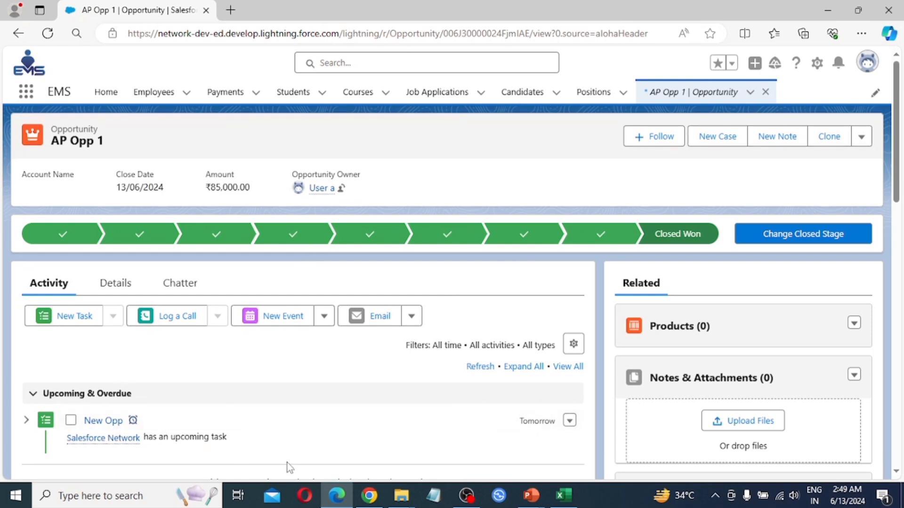
scroll(174, 451, "down", 2)
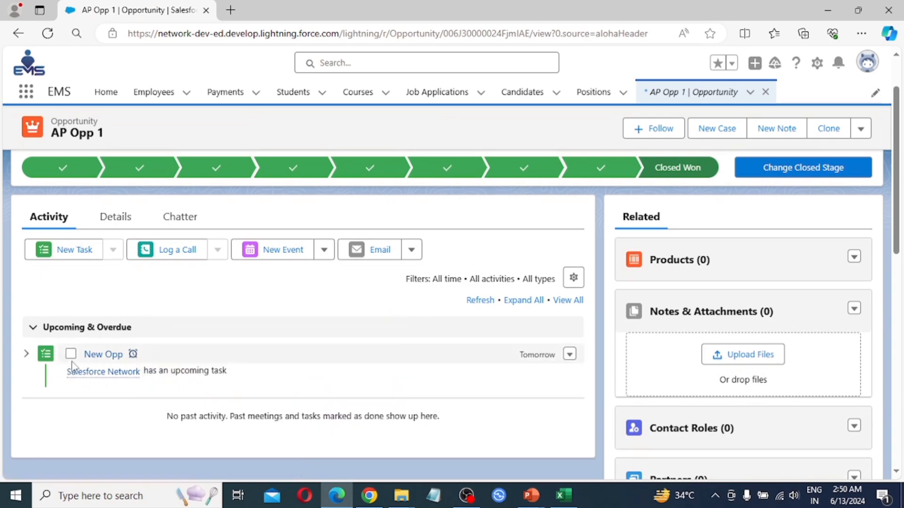
left_click(113, 223)
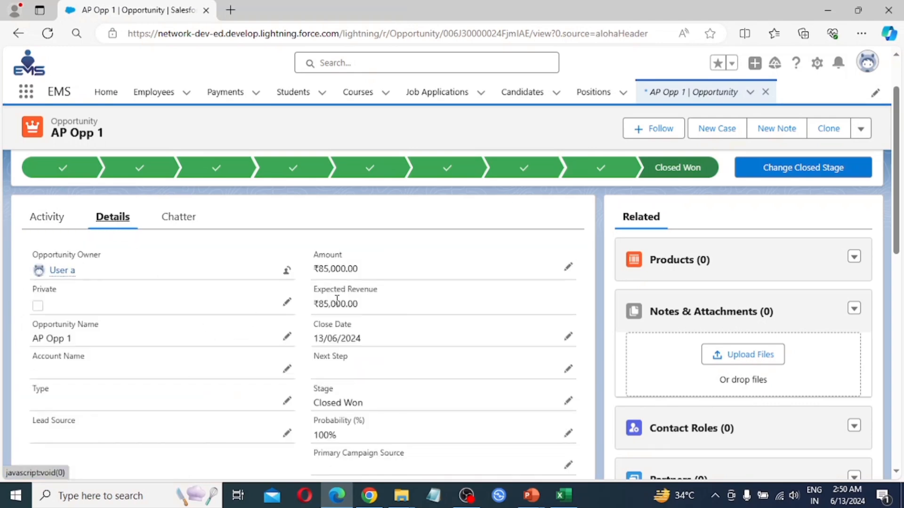
scroll(337, 299, "down", 3)
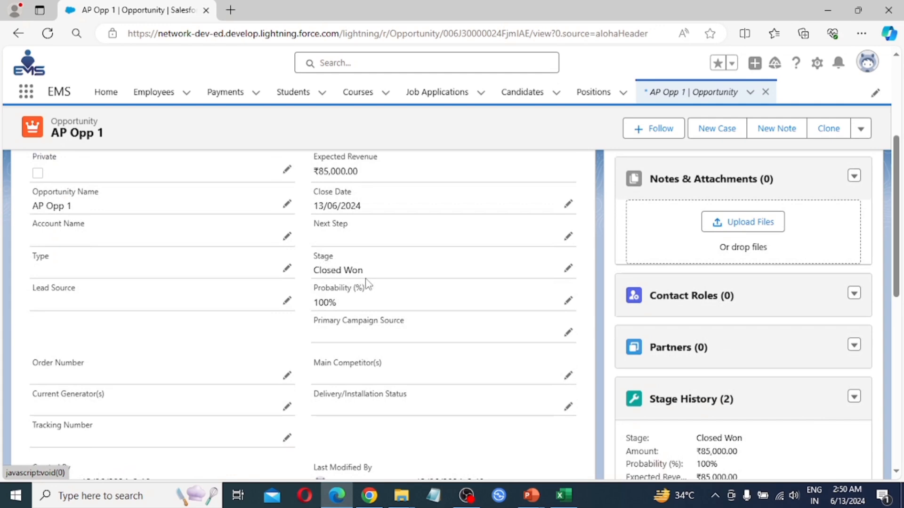
scroll(389, 317, "up", 4)
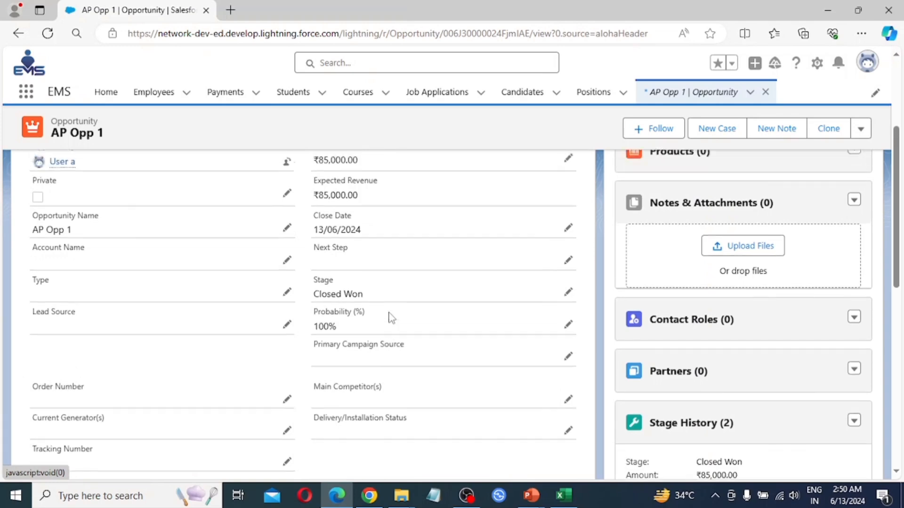